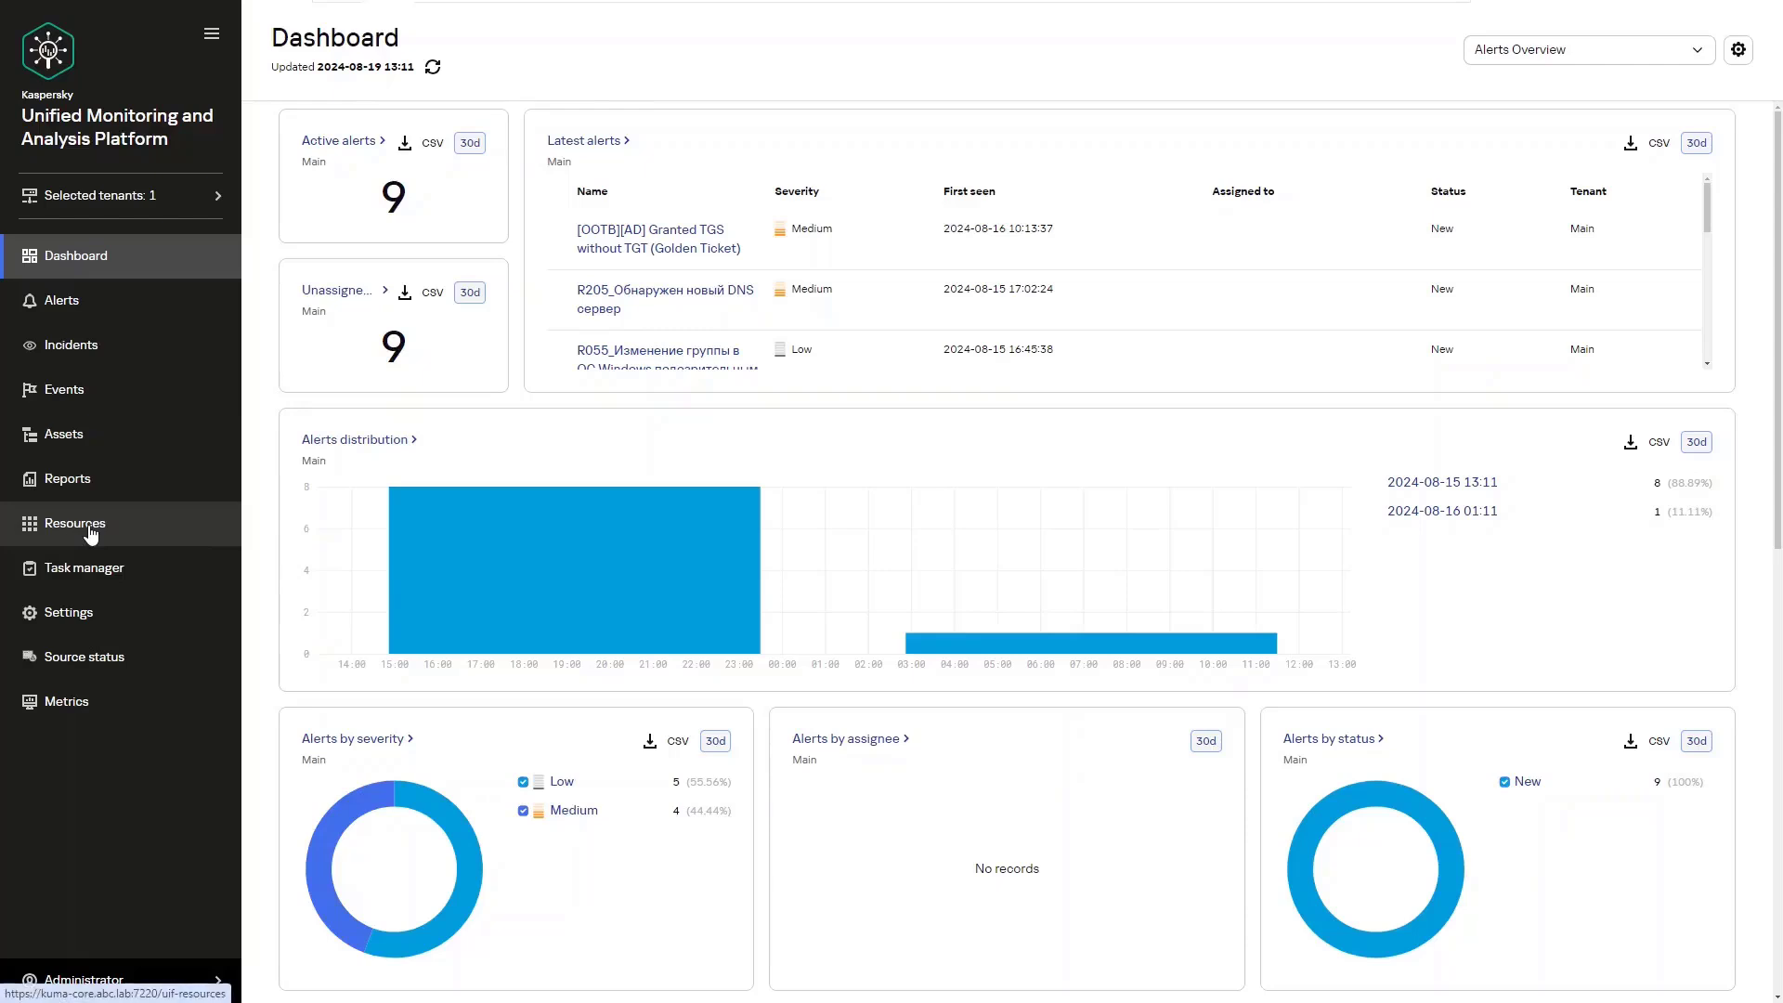
Step: Go to KUMA's Resources and services page from the left sidebar
{"action": "left_click", "coordinate": [75, 523]}
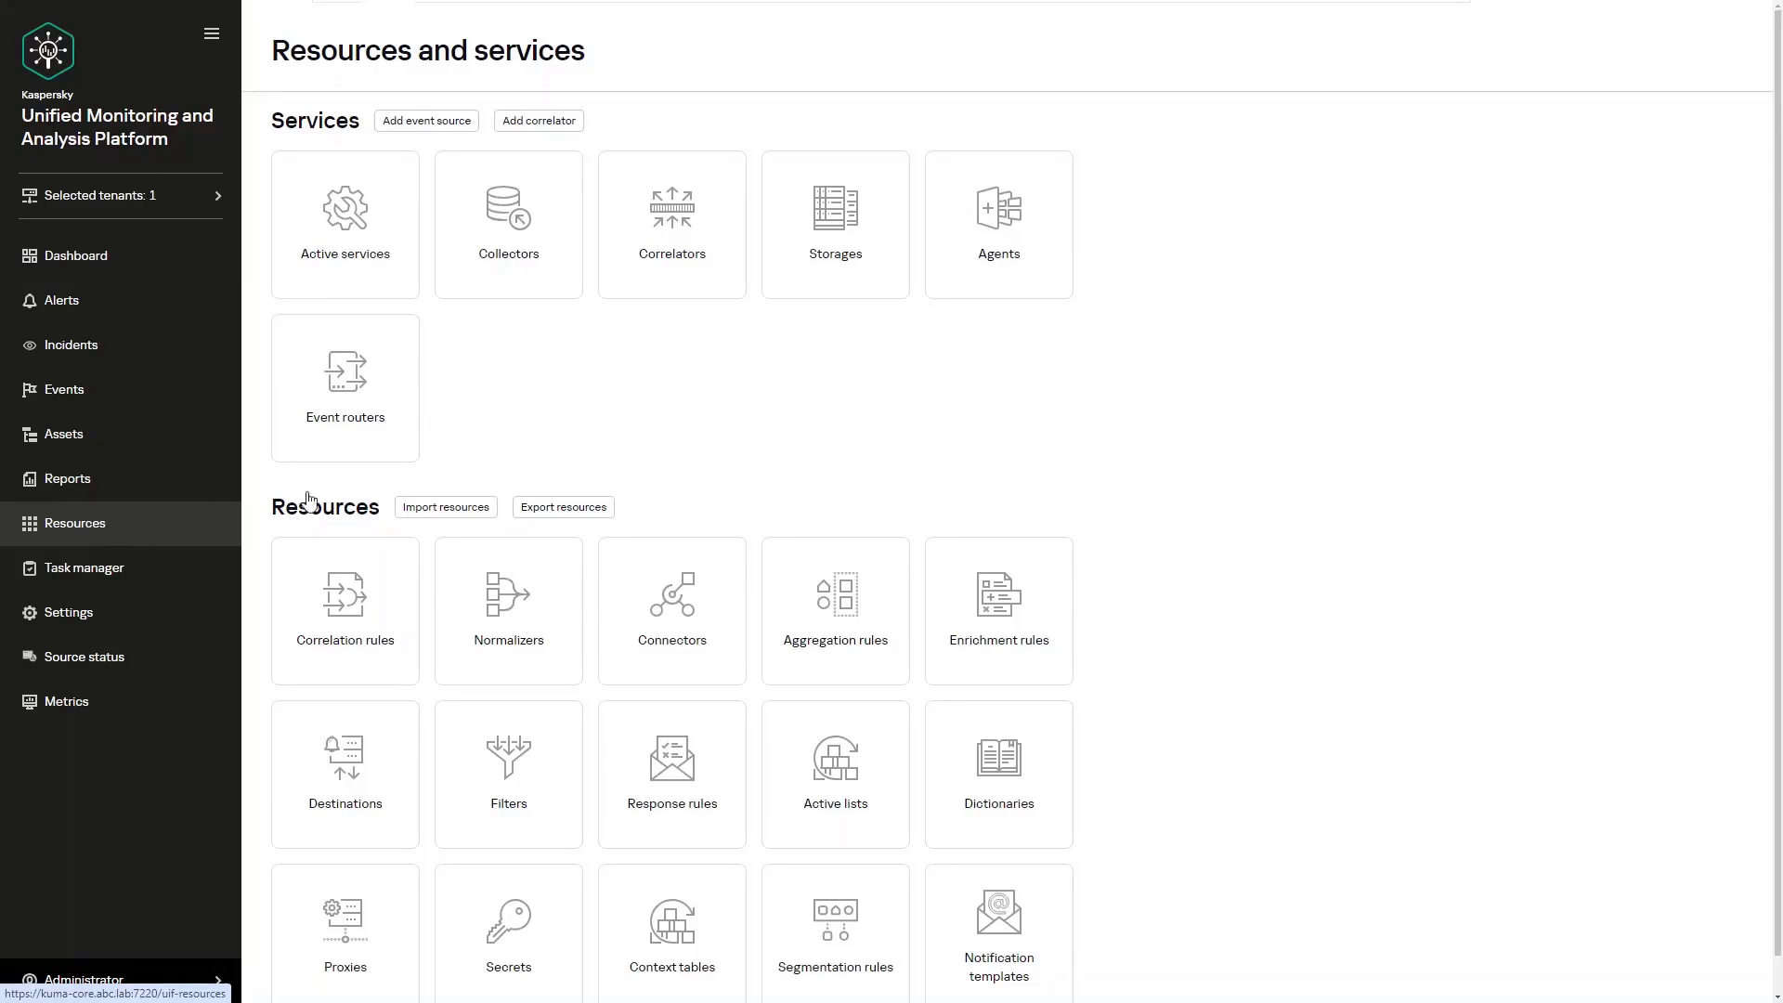
Step: Open the Connectors list and select the [OOTB] KSC MSSQL connector
{"action": "left_click", "coordinate": [718, 625]}
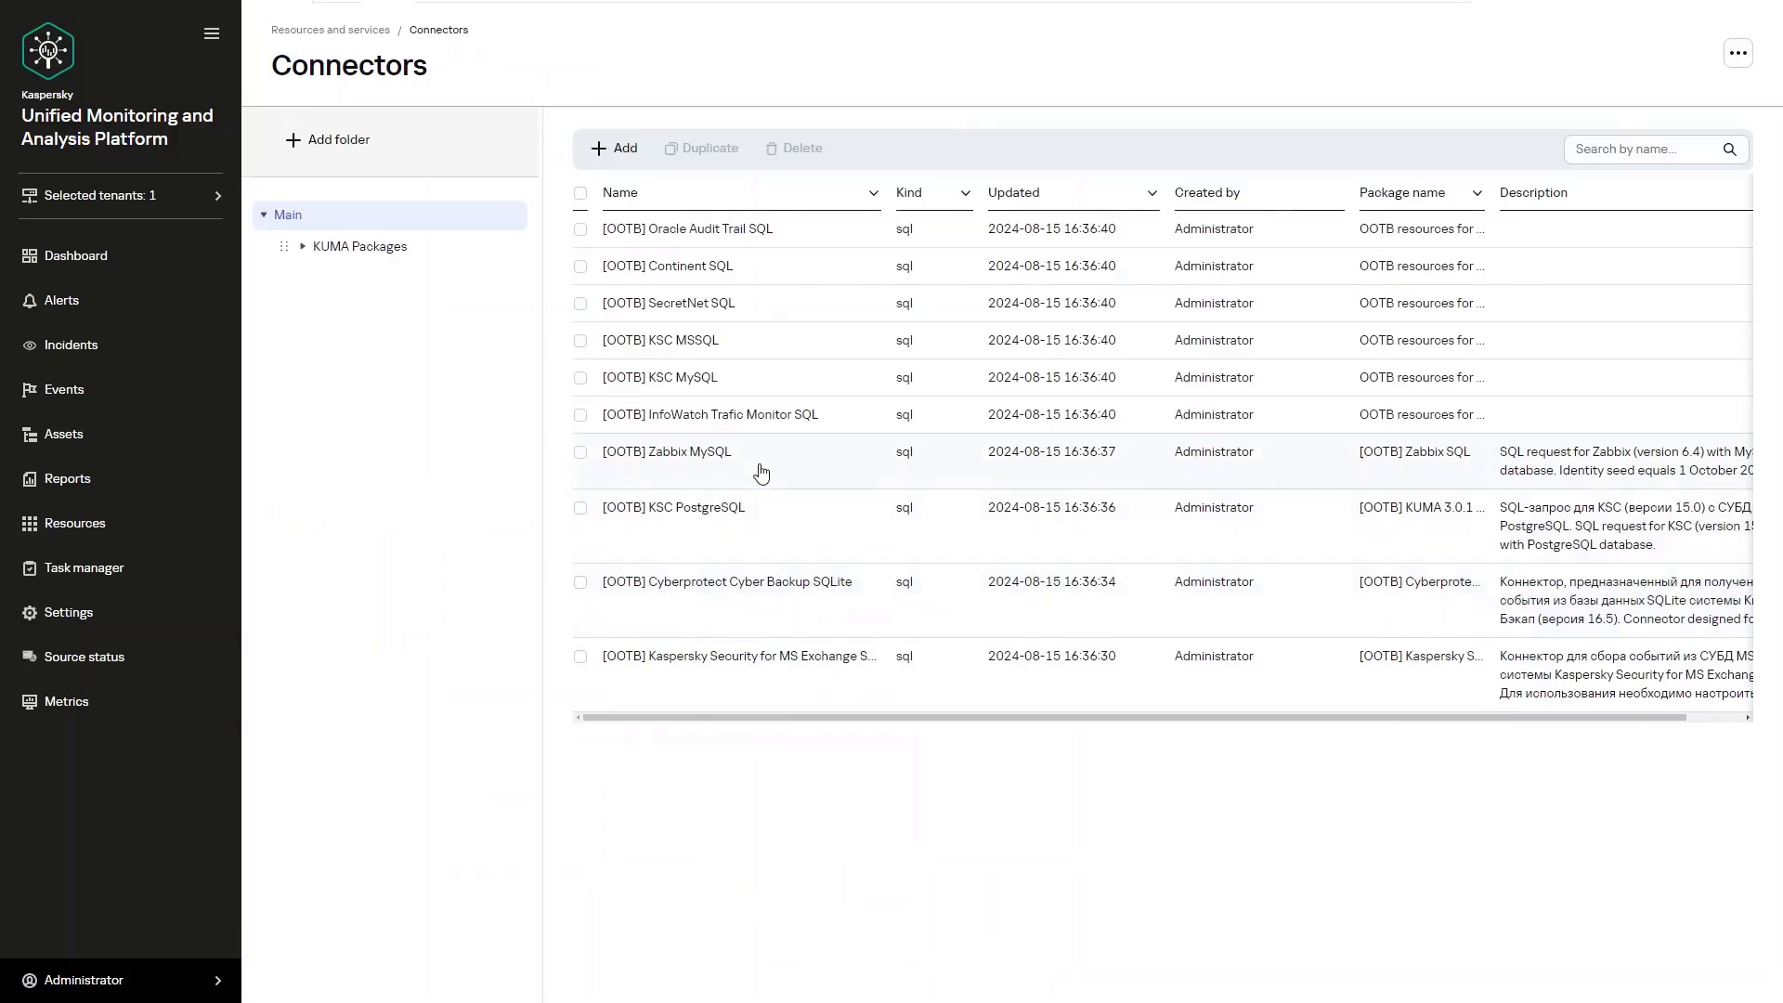
{"action": "left_click", "coordinate": [581, 342]}
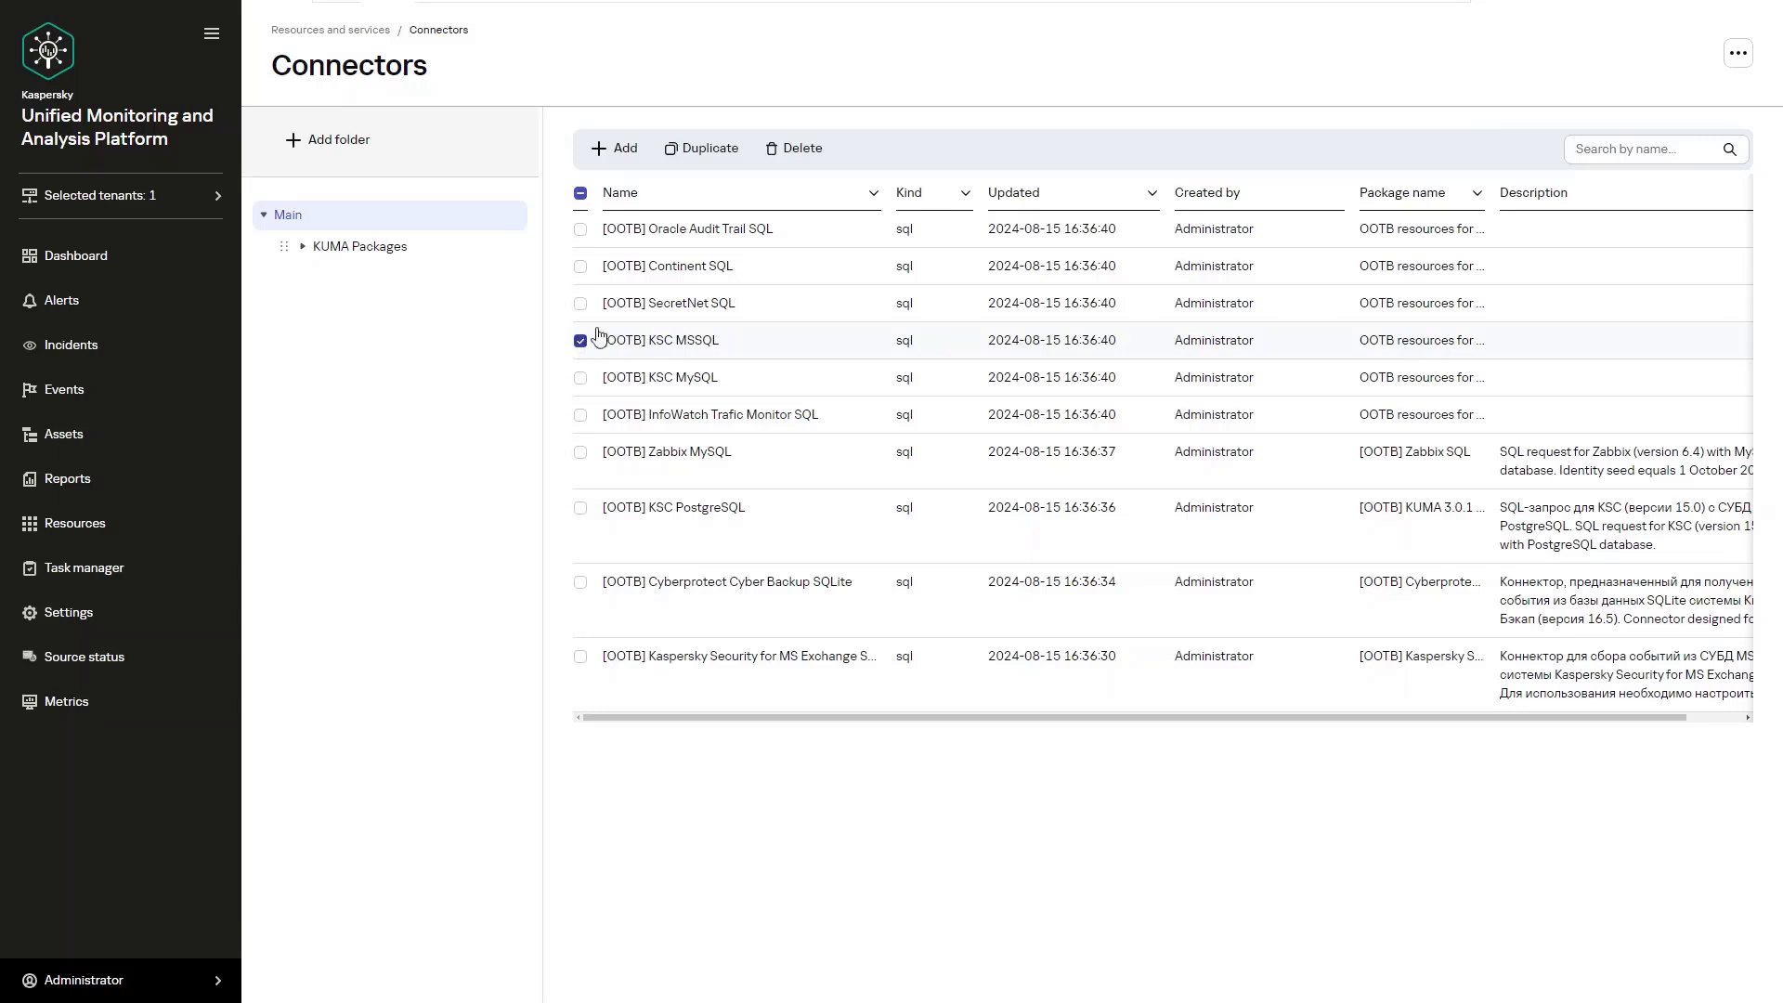
{"action": "left_click", "coordinate": [698, 150]}
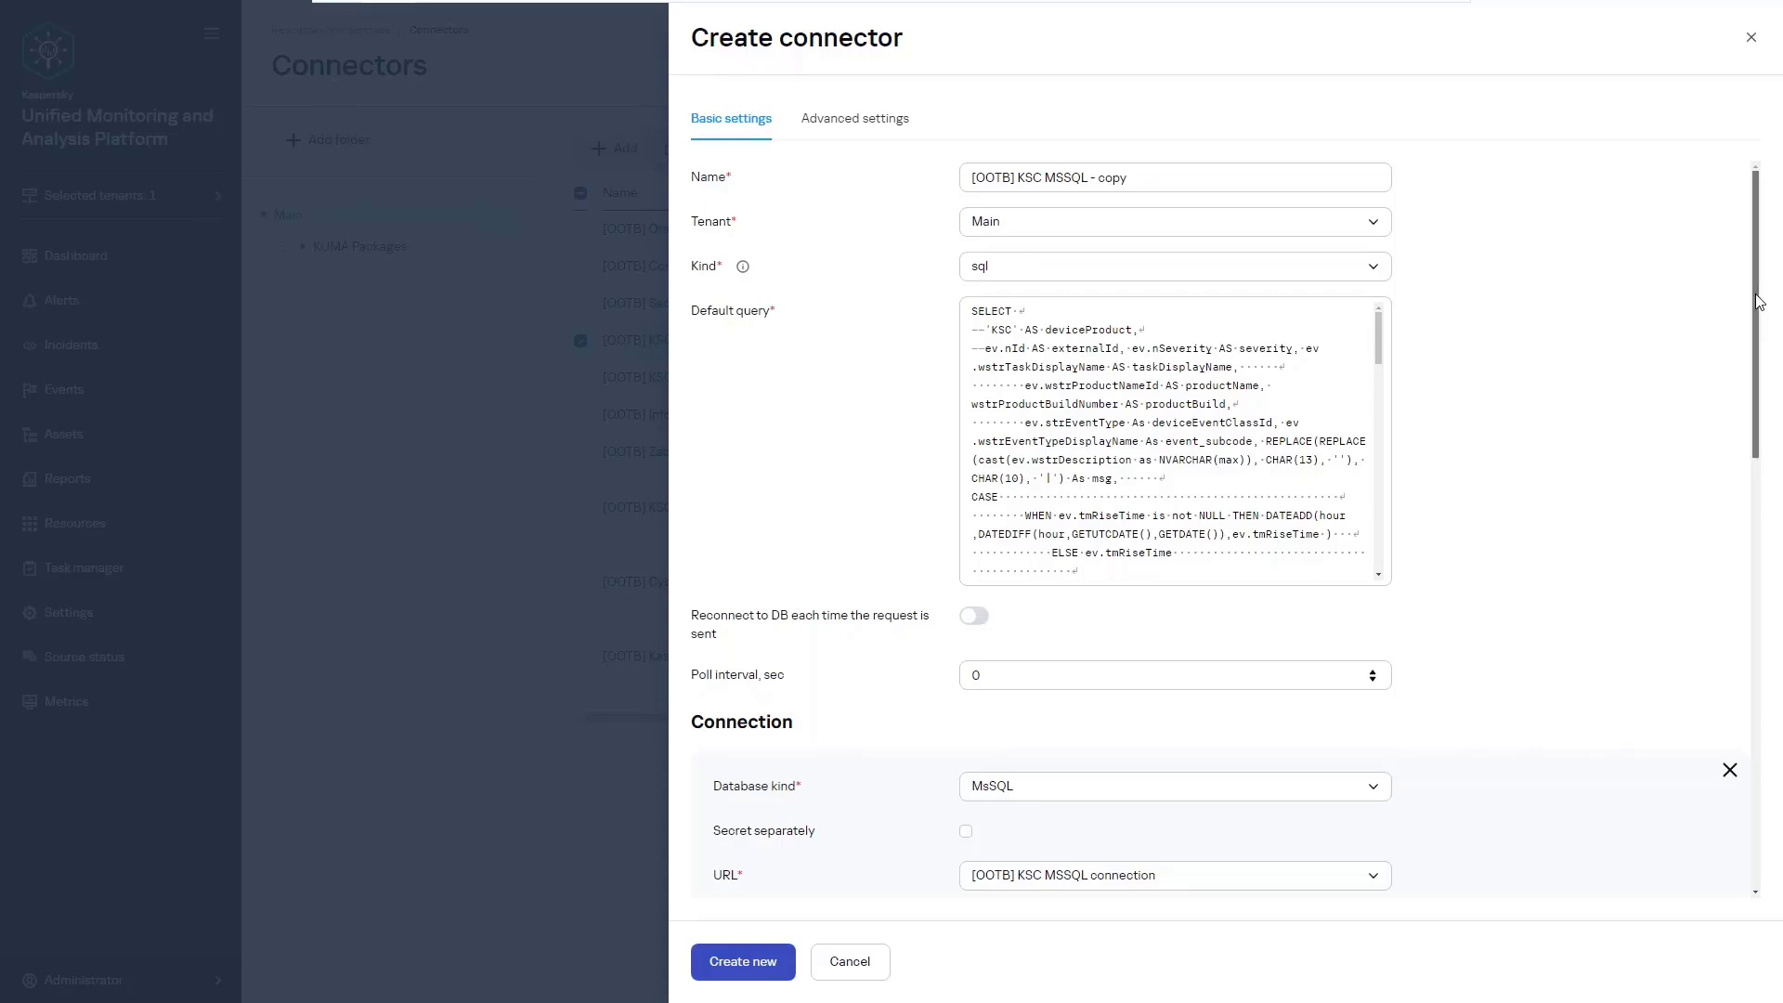
{"action": "left_click_drag", "start_coordinate": [1758, 297], "coordinate": [1767, 679]}
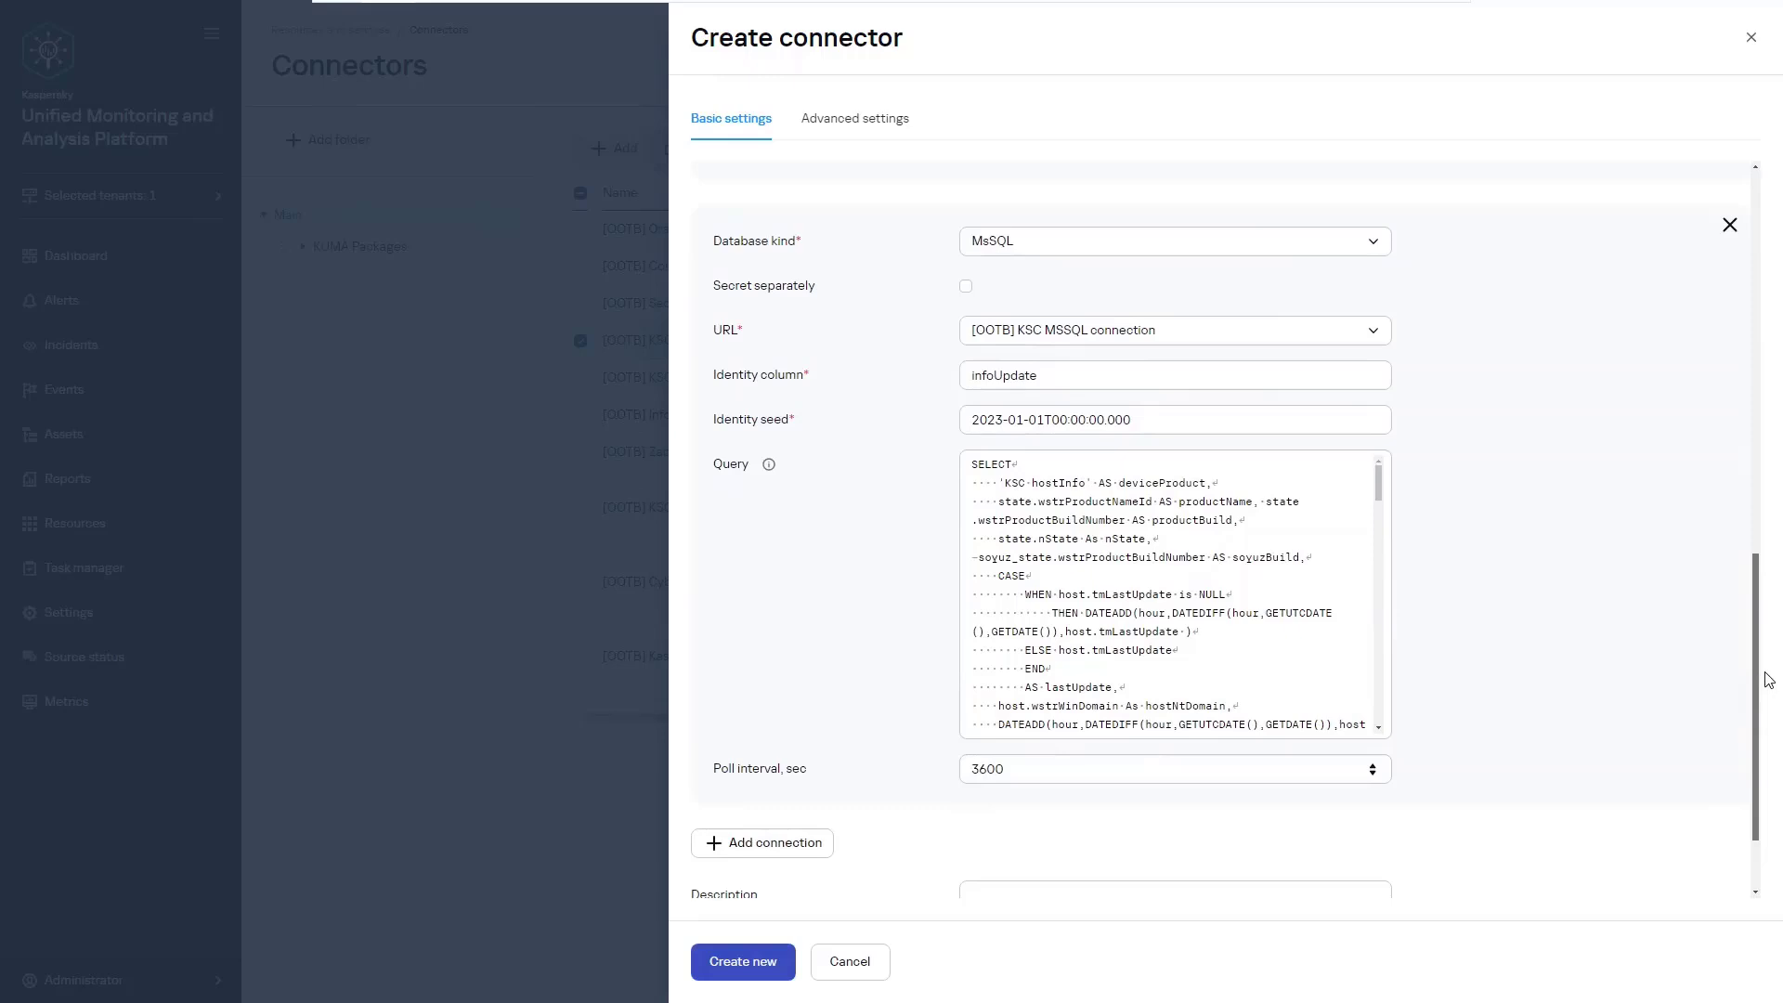
{"action": "left_click_drag", "start_coordinate": [1766, 679], "coordinate": [1735, 346]}
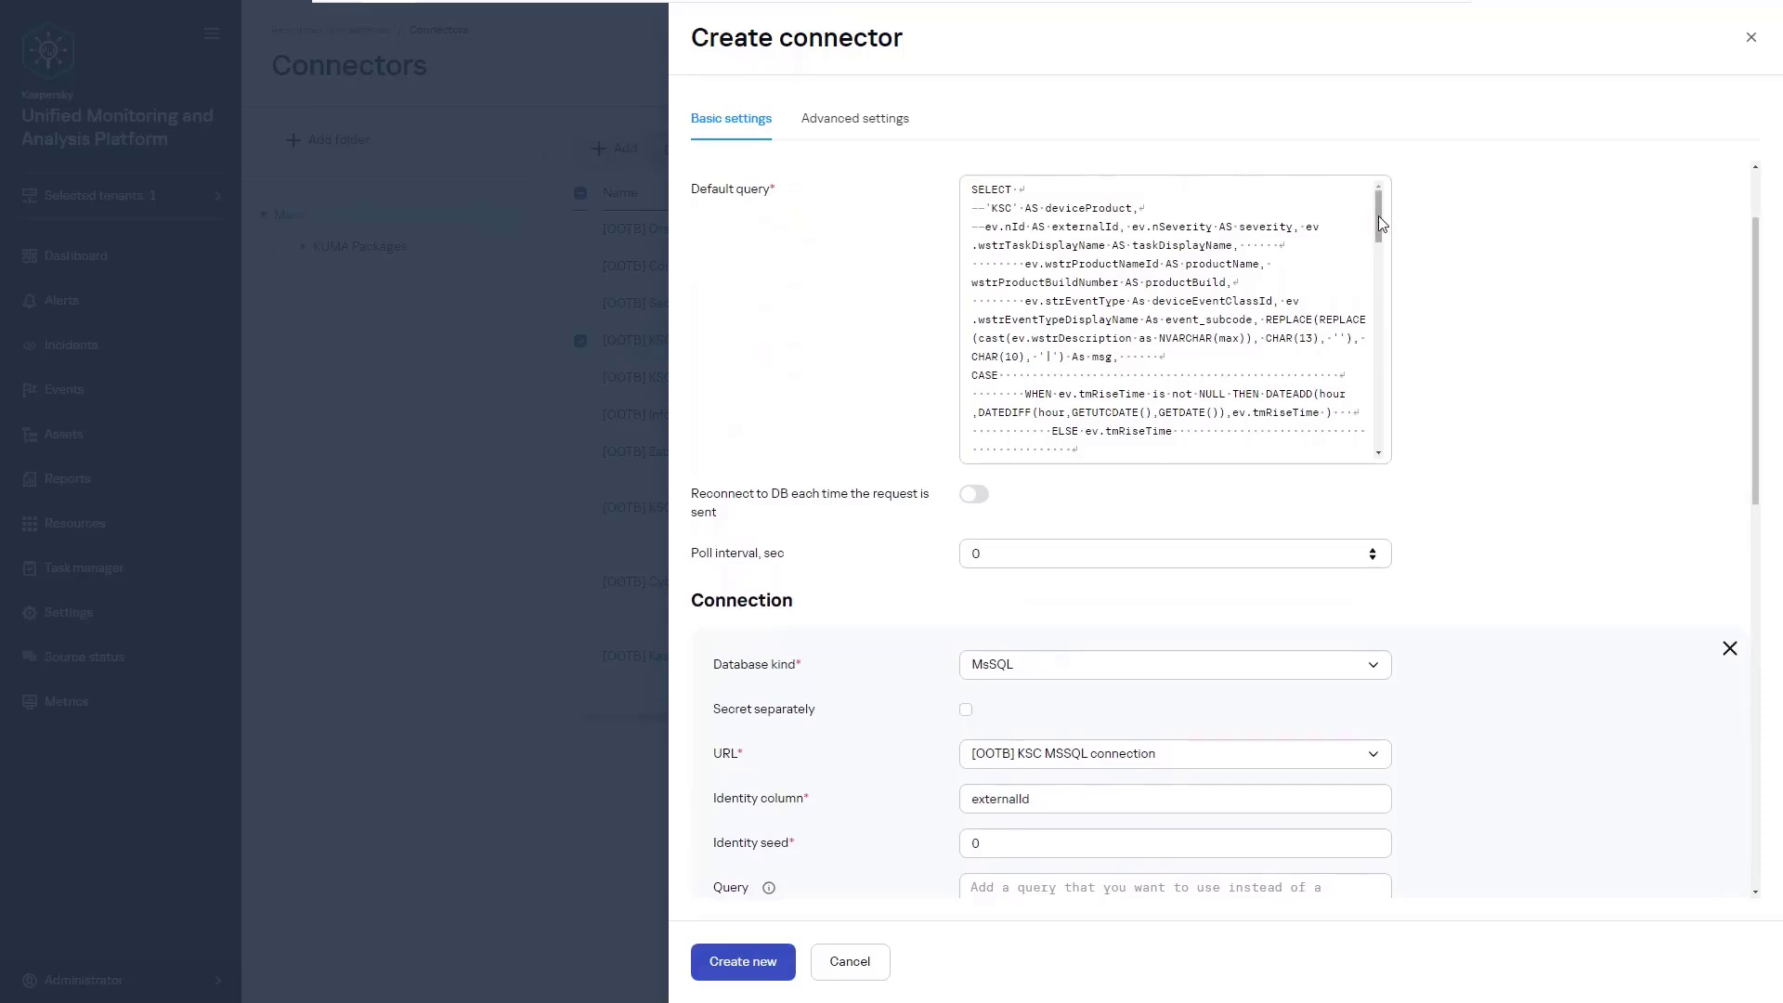
{"action": "left_click_drag", "start_coordinate": [1378, 223], "coordinate": [1384, 461]}
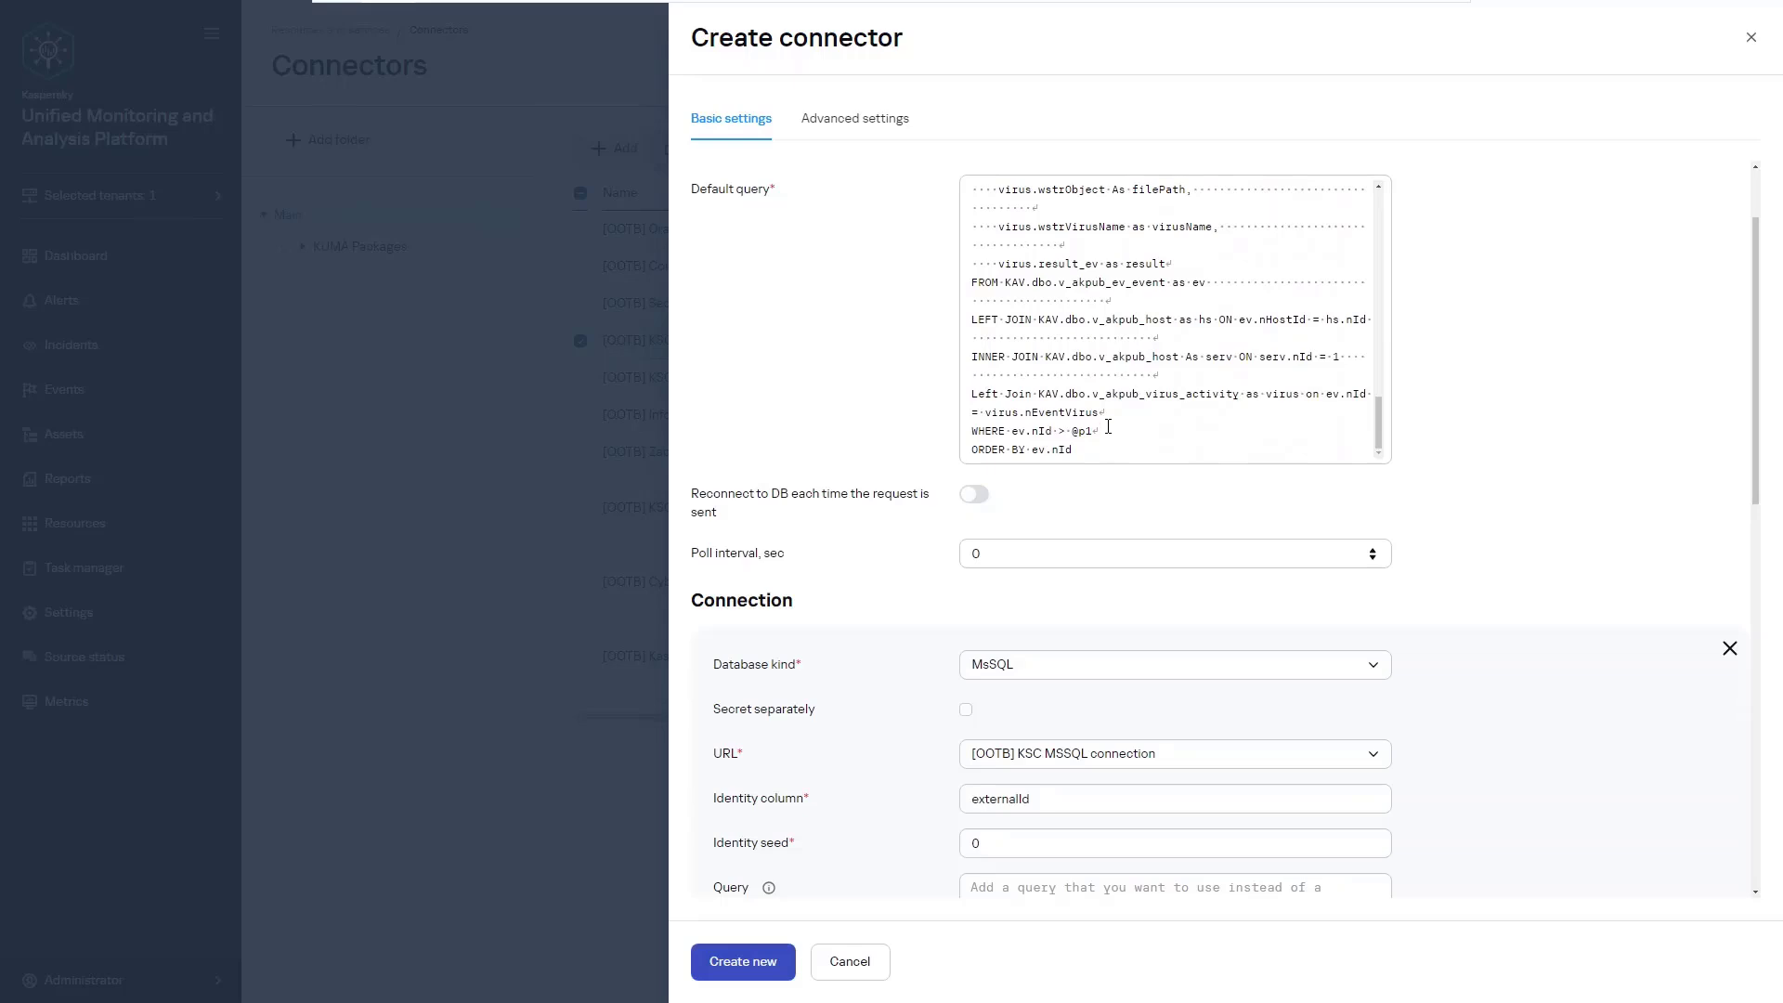
{"action": "left_click_drag", "start_coordinate": [1108, 429], "coordinate": [1026, 437]}
{"action": "left_click", "coordinate": [1144, 434]}
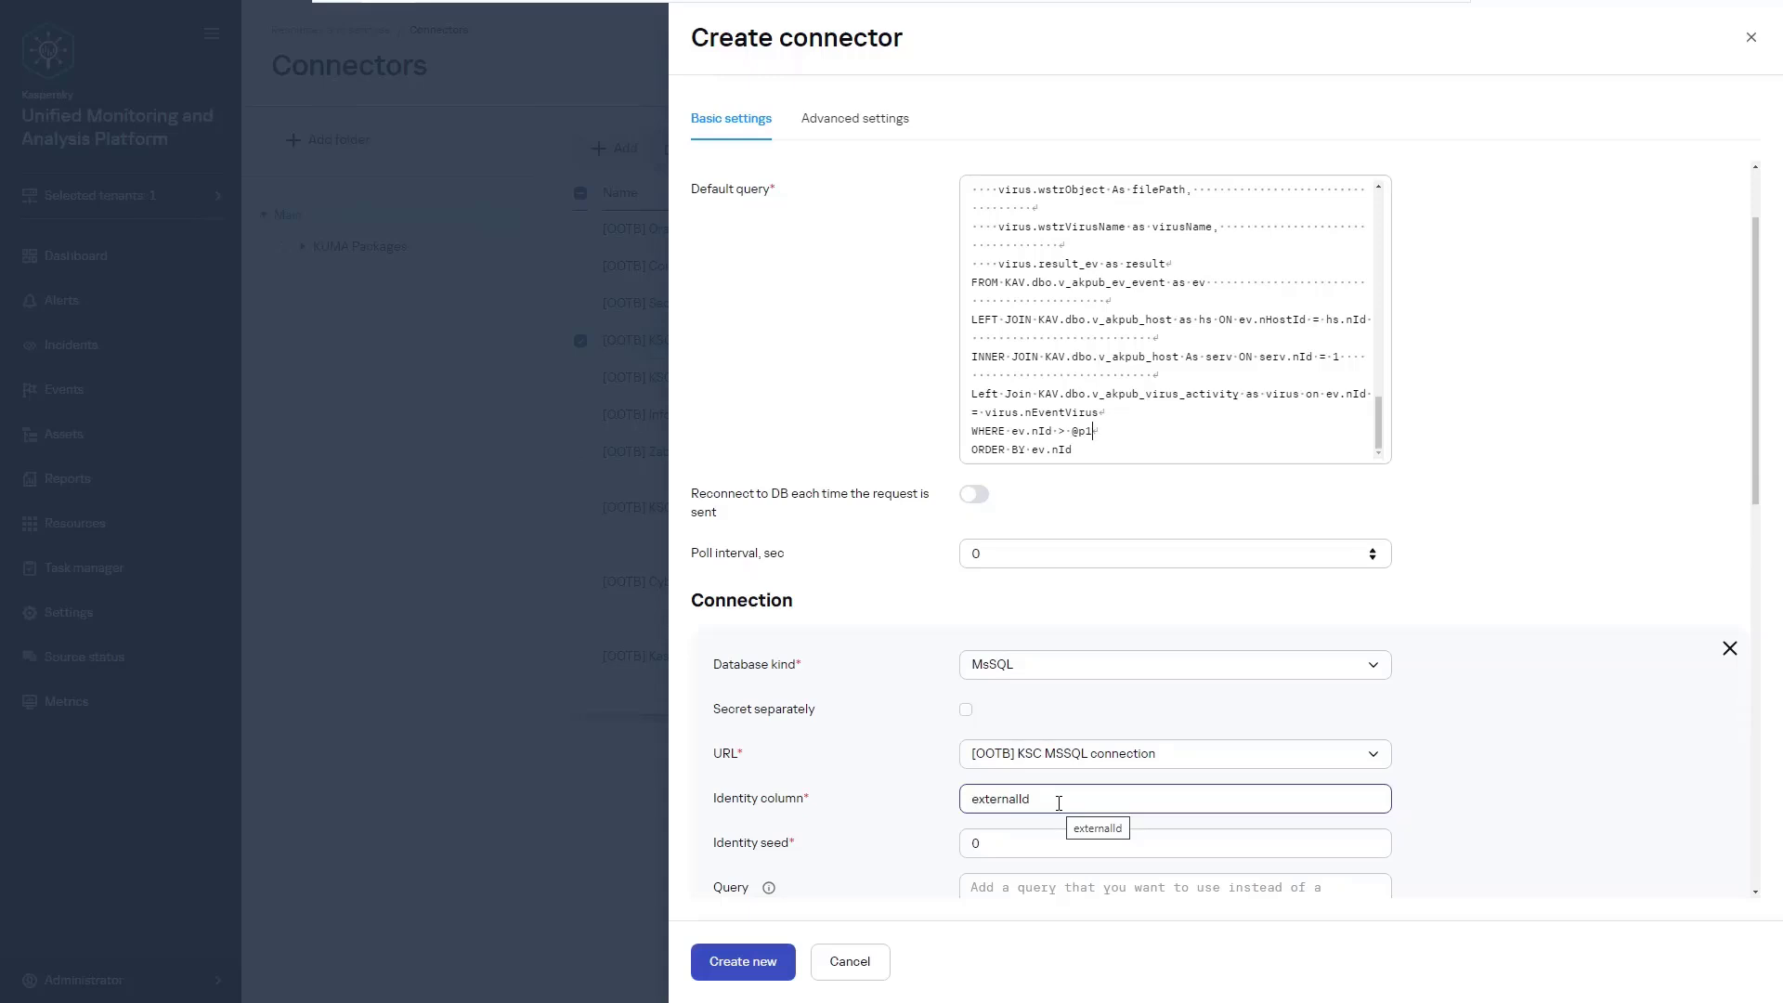
Step: Create a new URL secret for the connector, named [Lab] KSC MSSQL
{"action": "left_click", "coordinate": [1375, 751]}
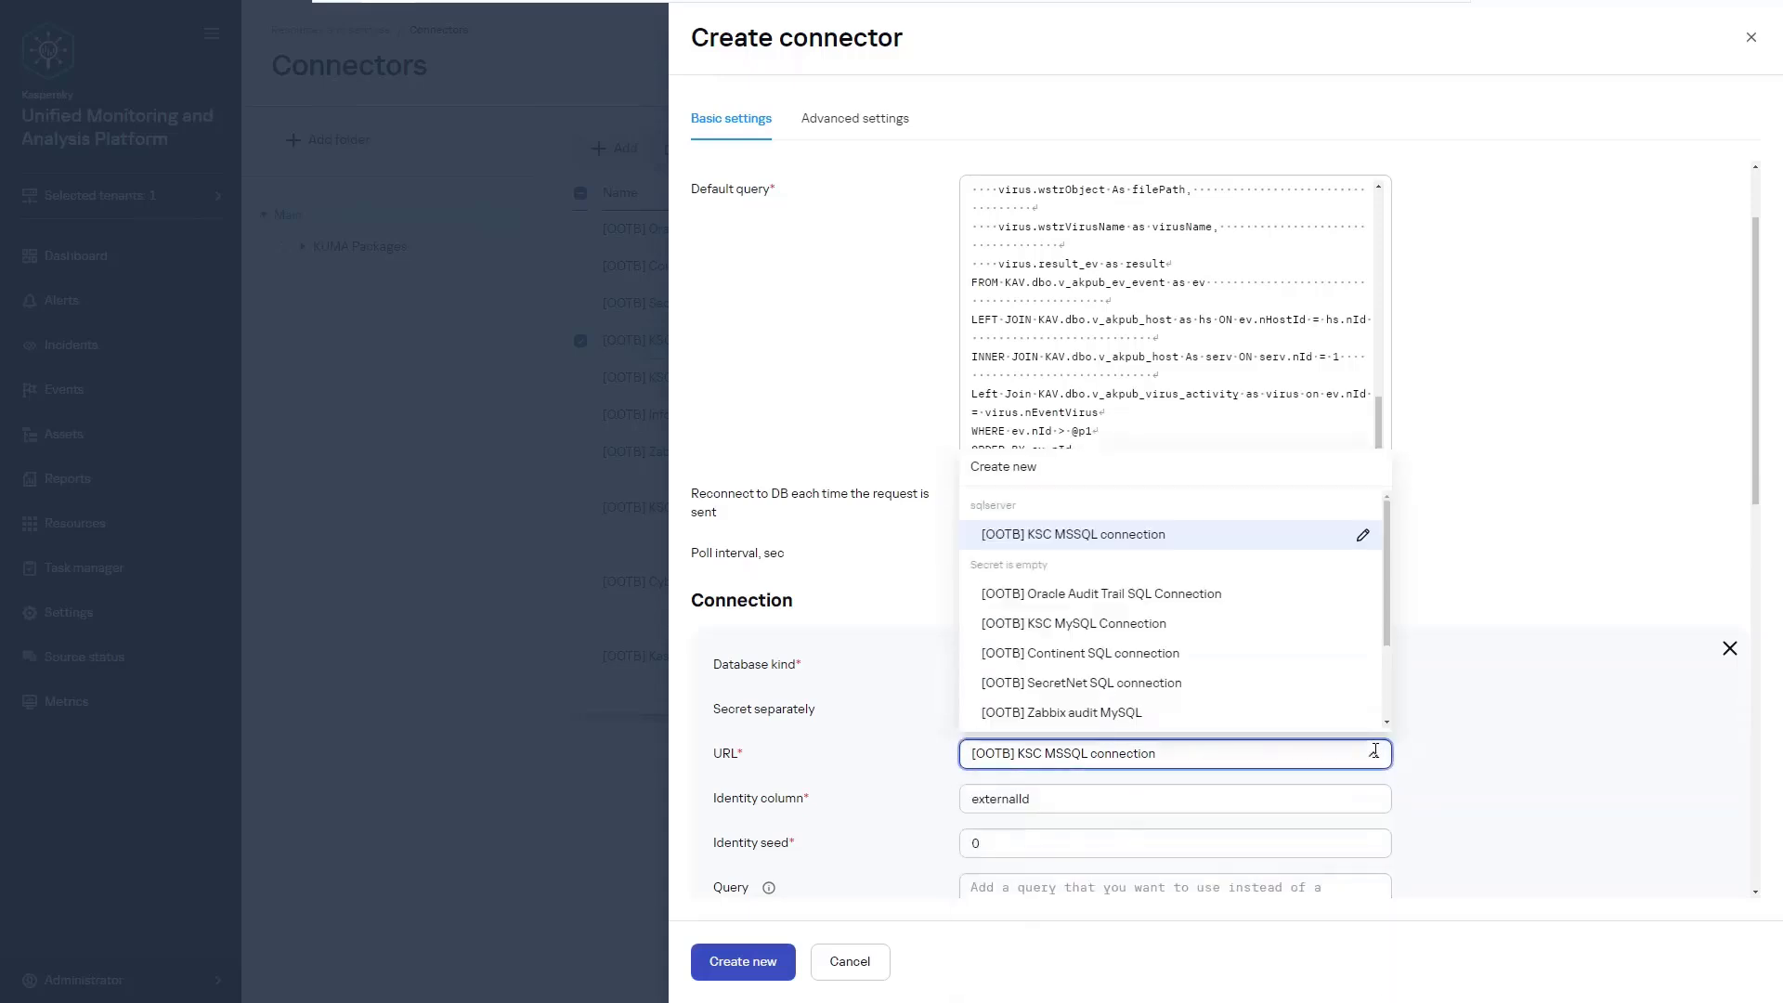
{"action": "left_click", "coordinate": [1017, 465]}
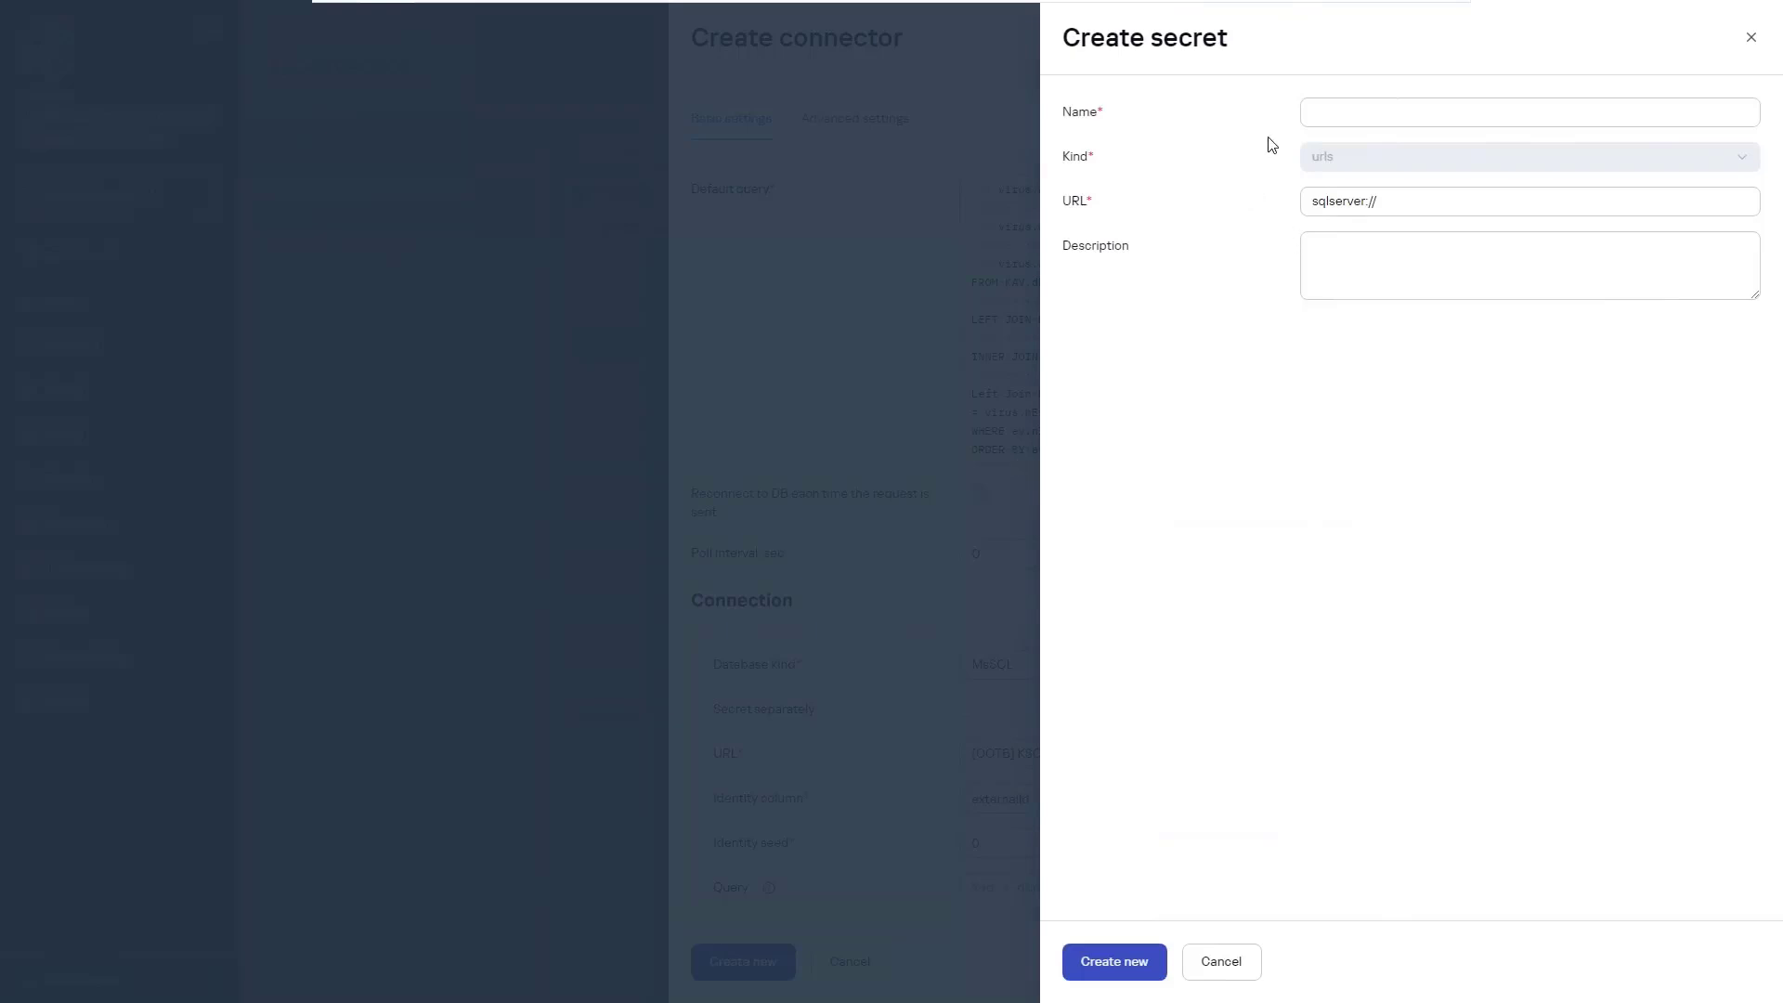
{"action": "left_click", "coordinate": [1338, 114]}
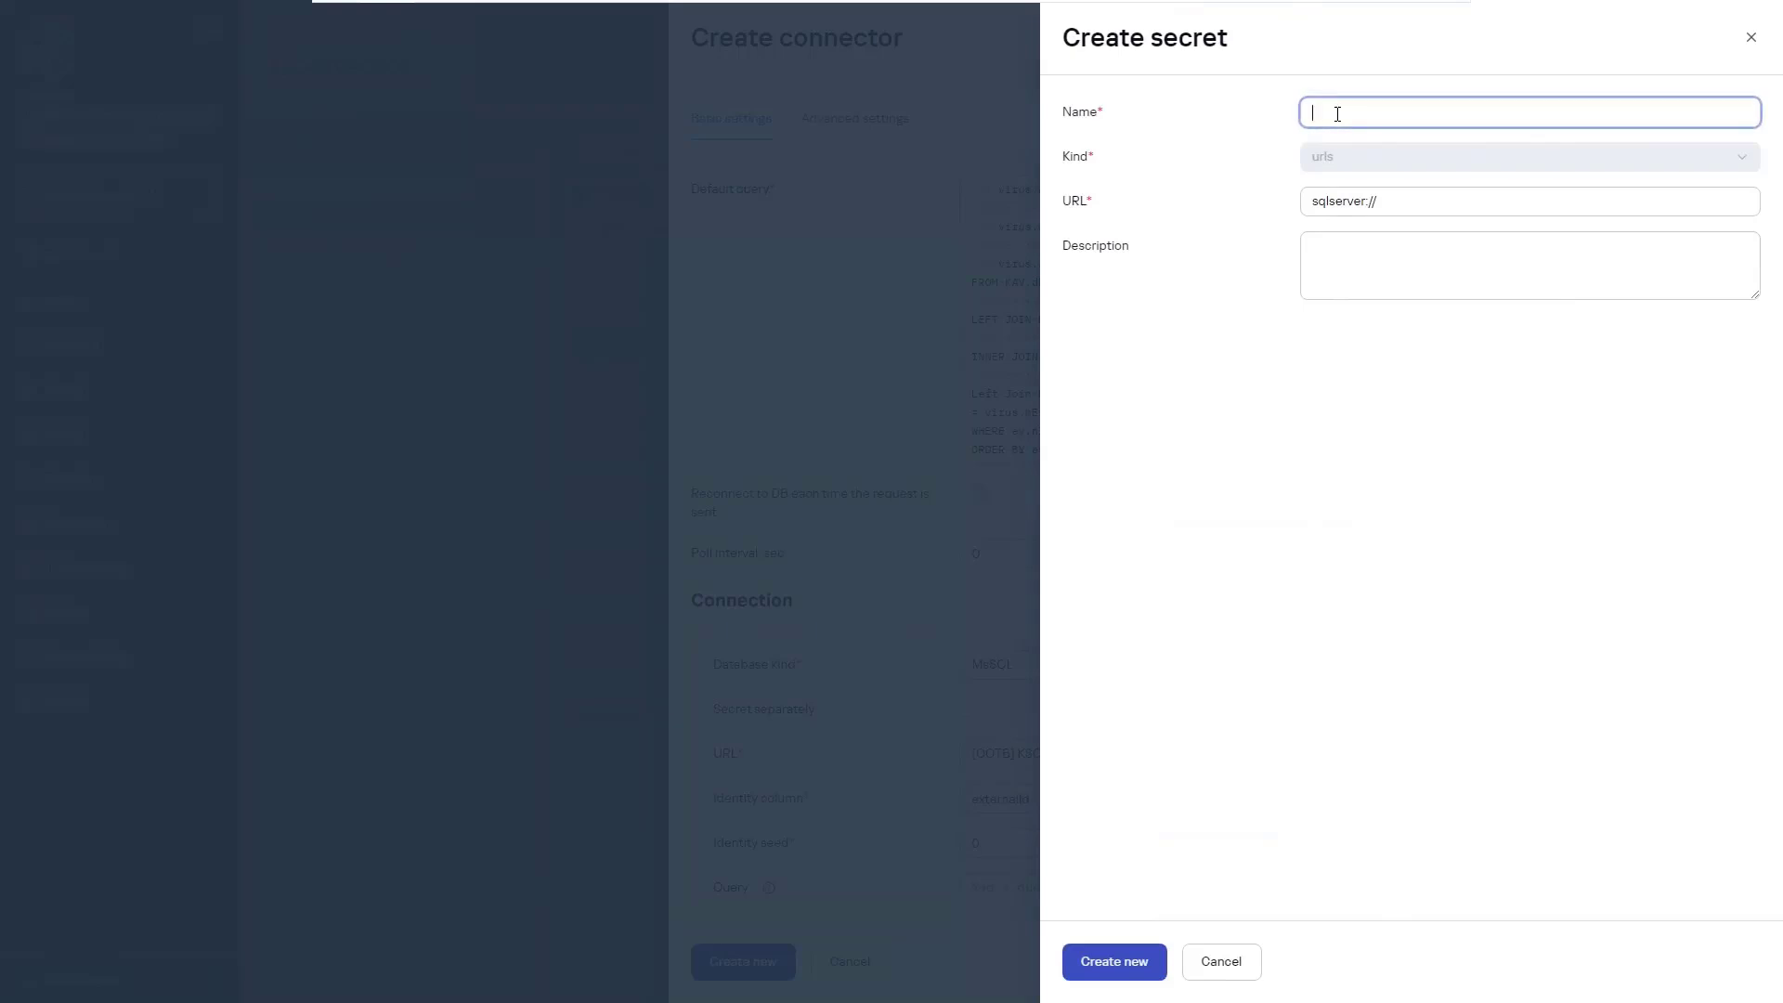
{"action": "type", "text": "[Lab] KSC MSSQL"}
Step: Paste the sqlserver:// connection string, correct the login's domain to abc, and add database KAV
{"action": "left_click", "coordinate": [1438, 207]}
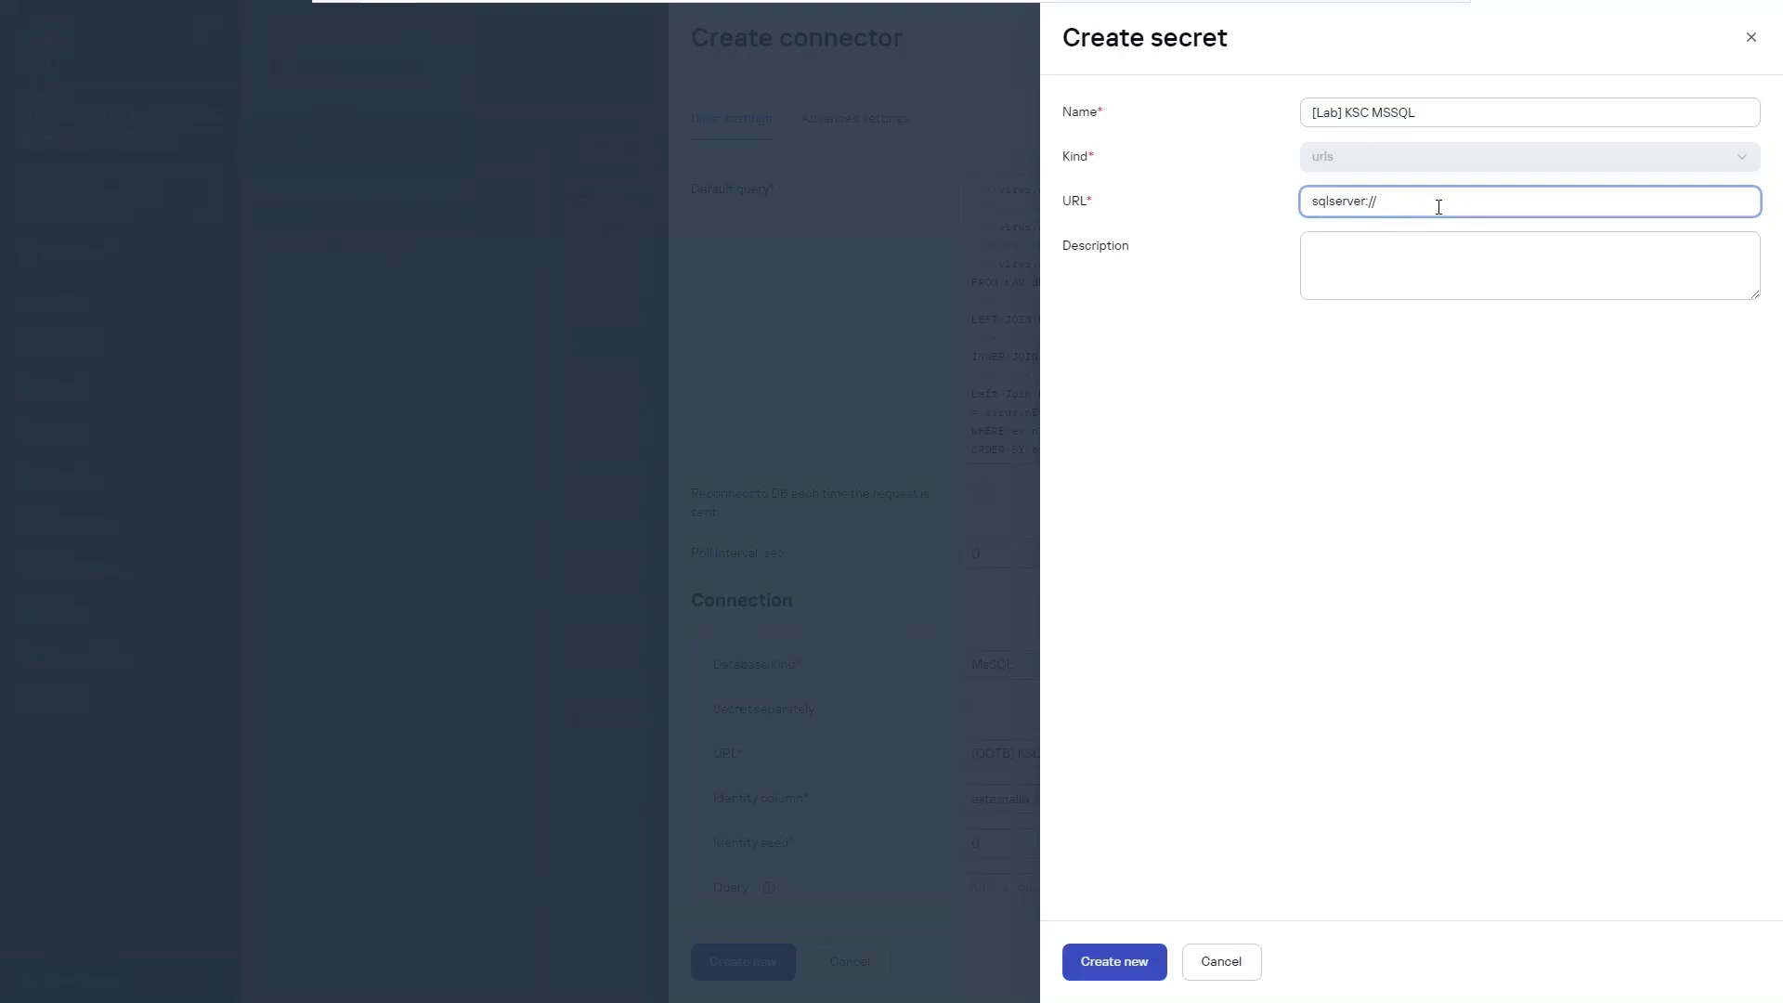
{"action": "key", "text": "ctrl+v"}
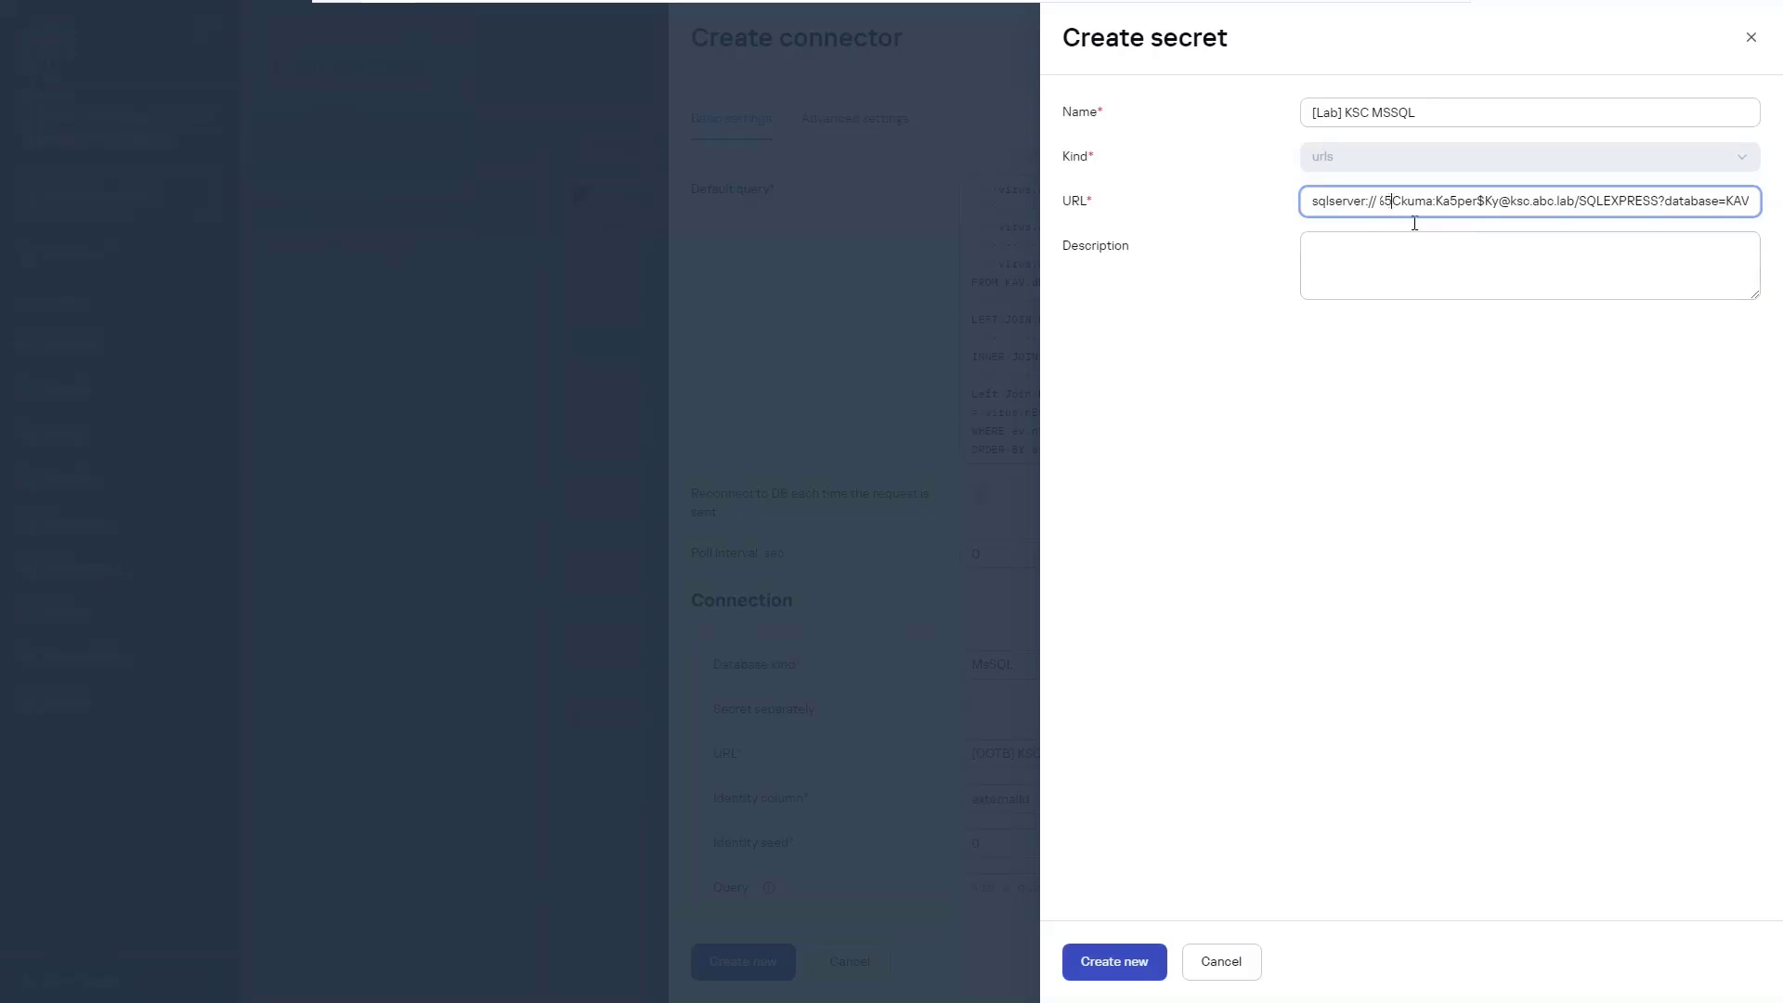
{"action": "key", "text": "Left"}
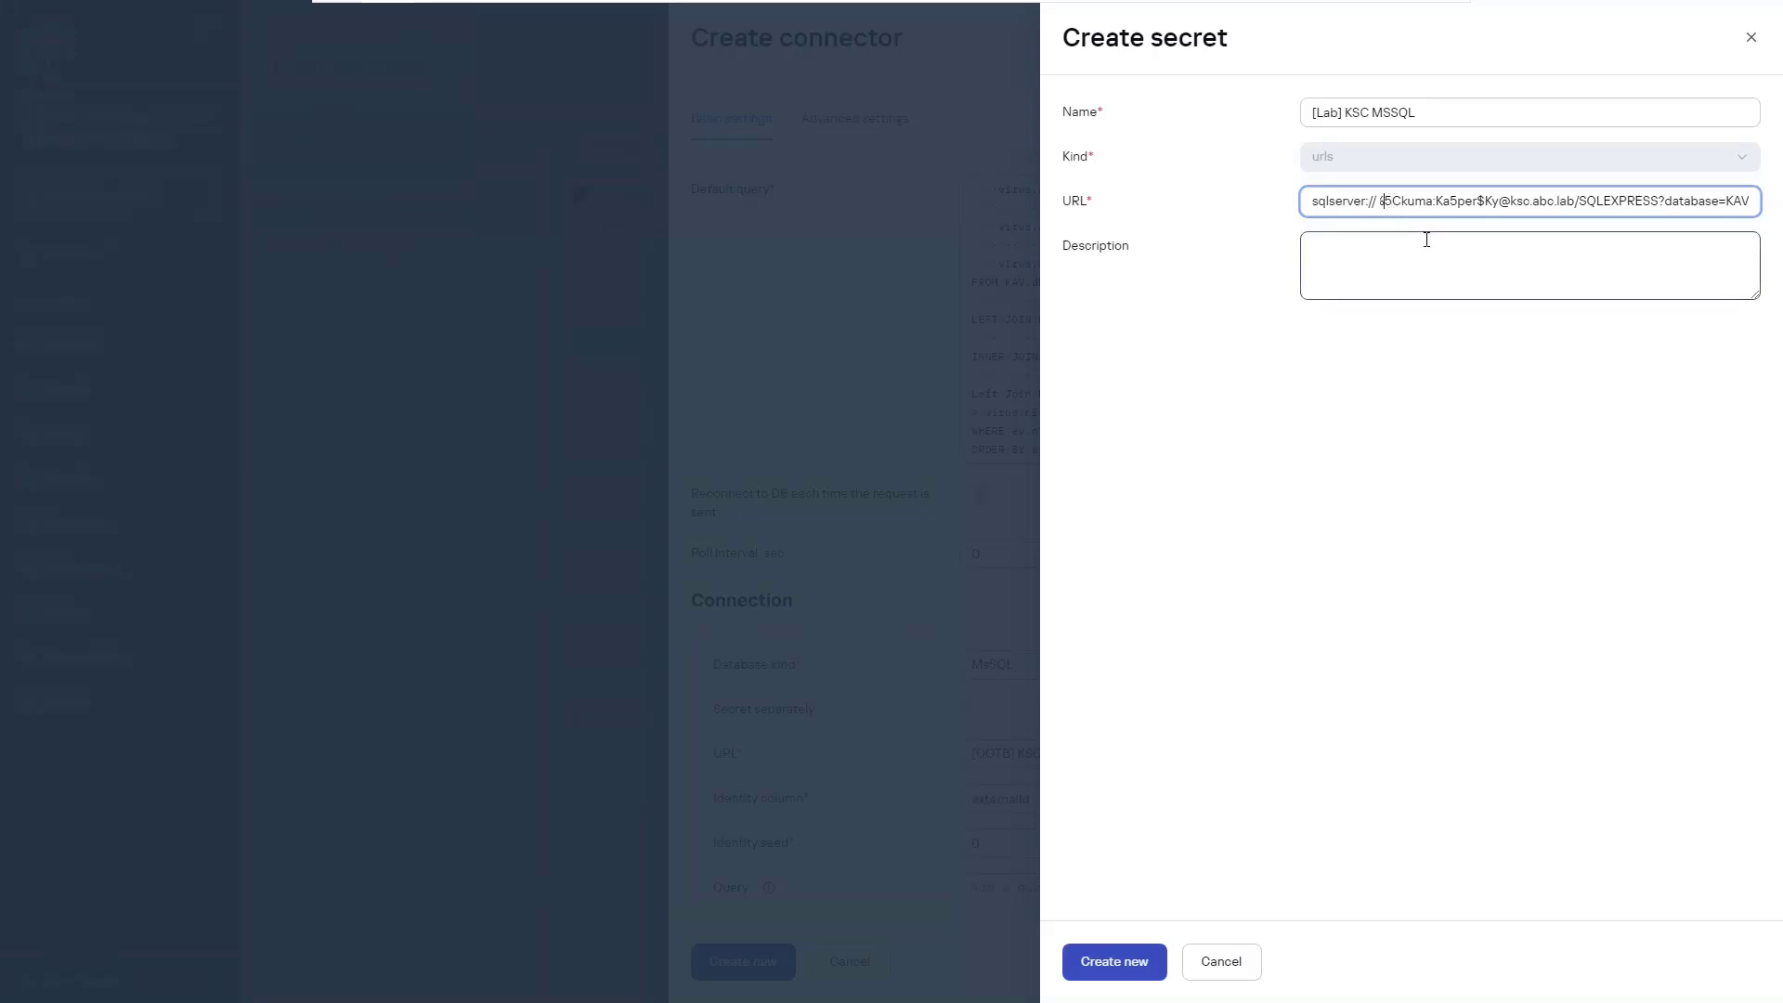
{"action": "type", "text": "abc"}
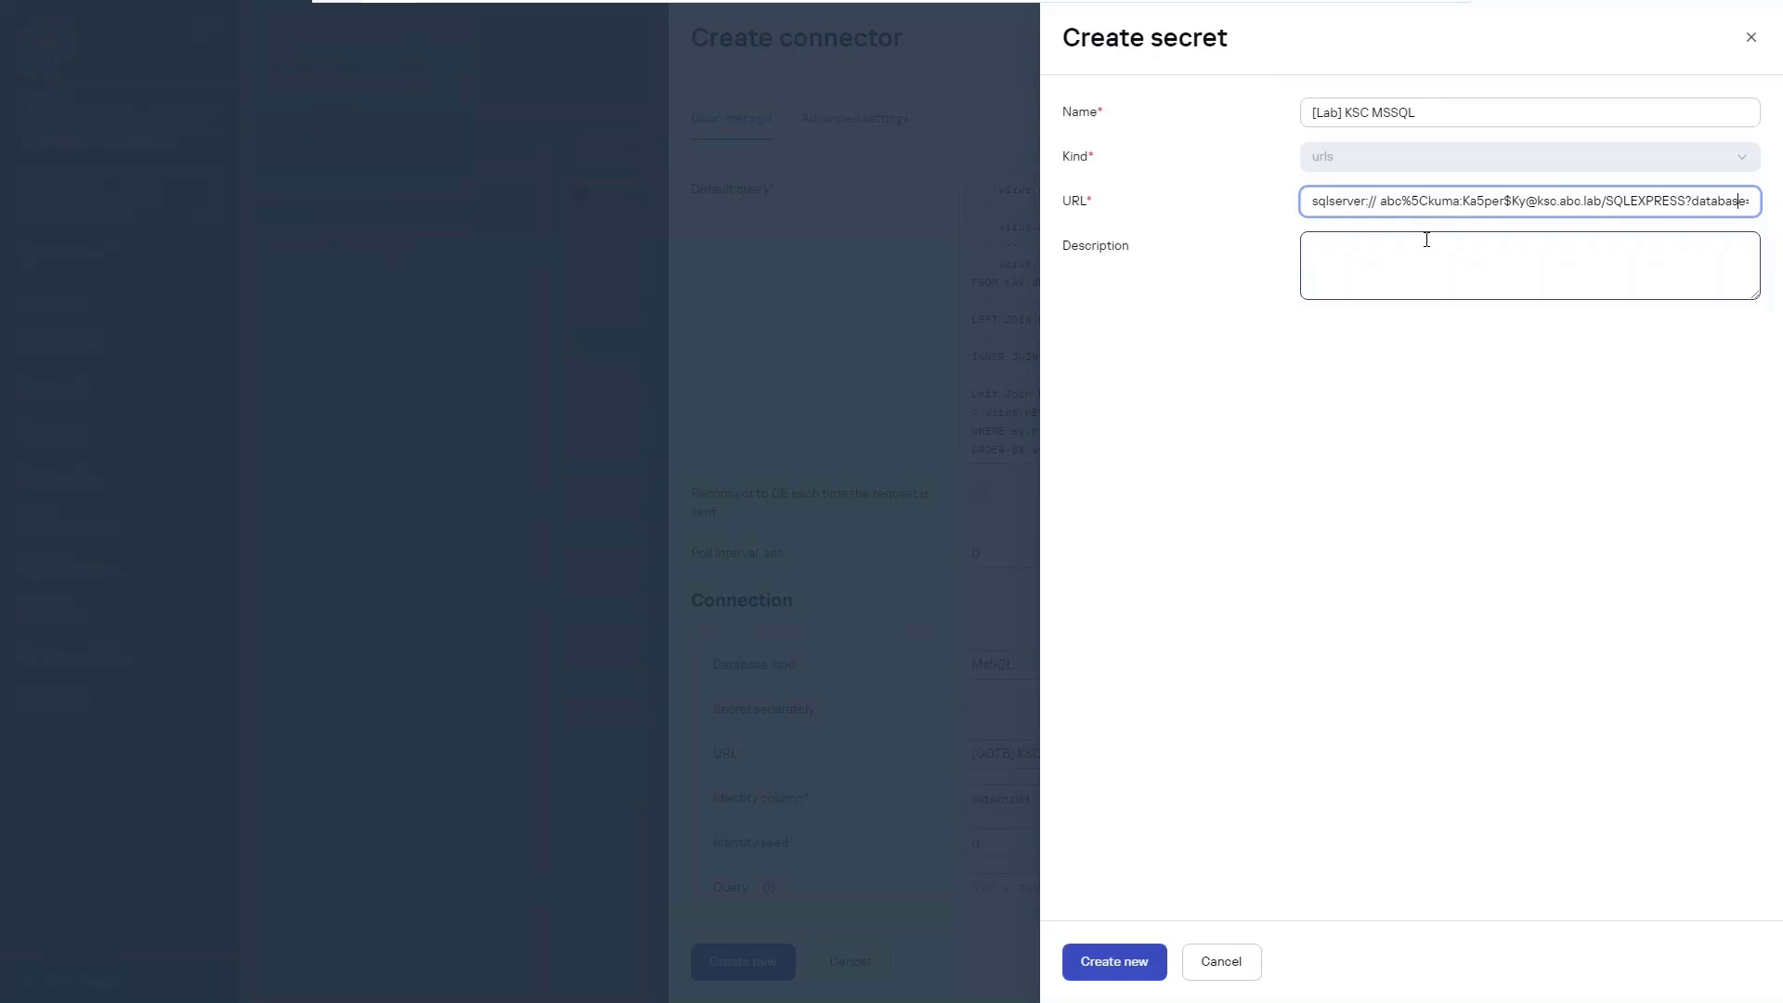
{"action": "type", "text": "KAV"}
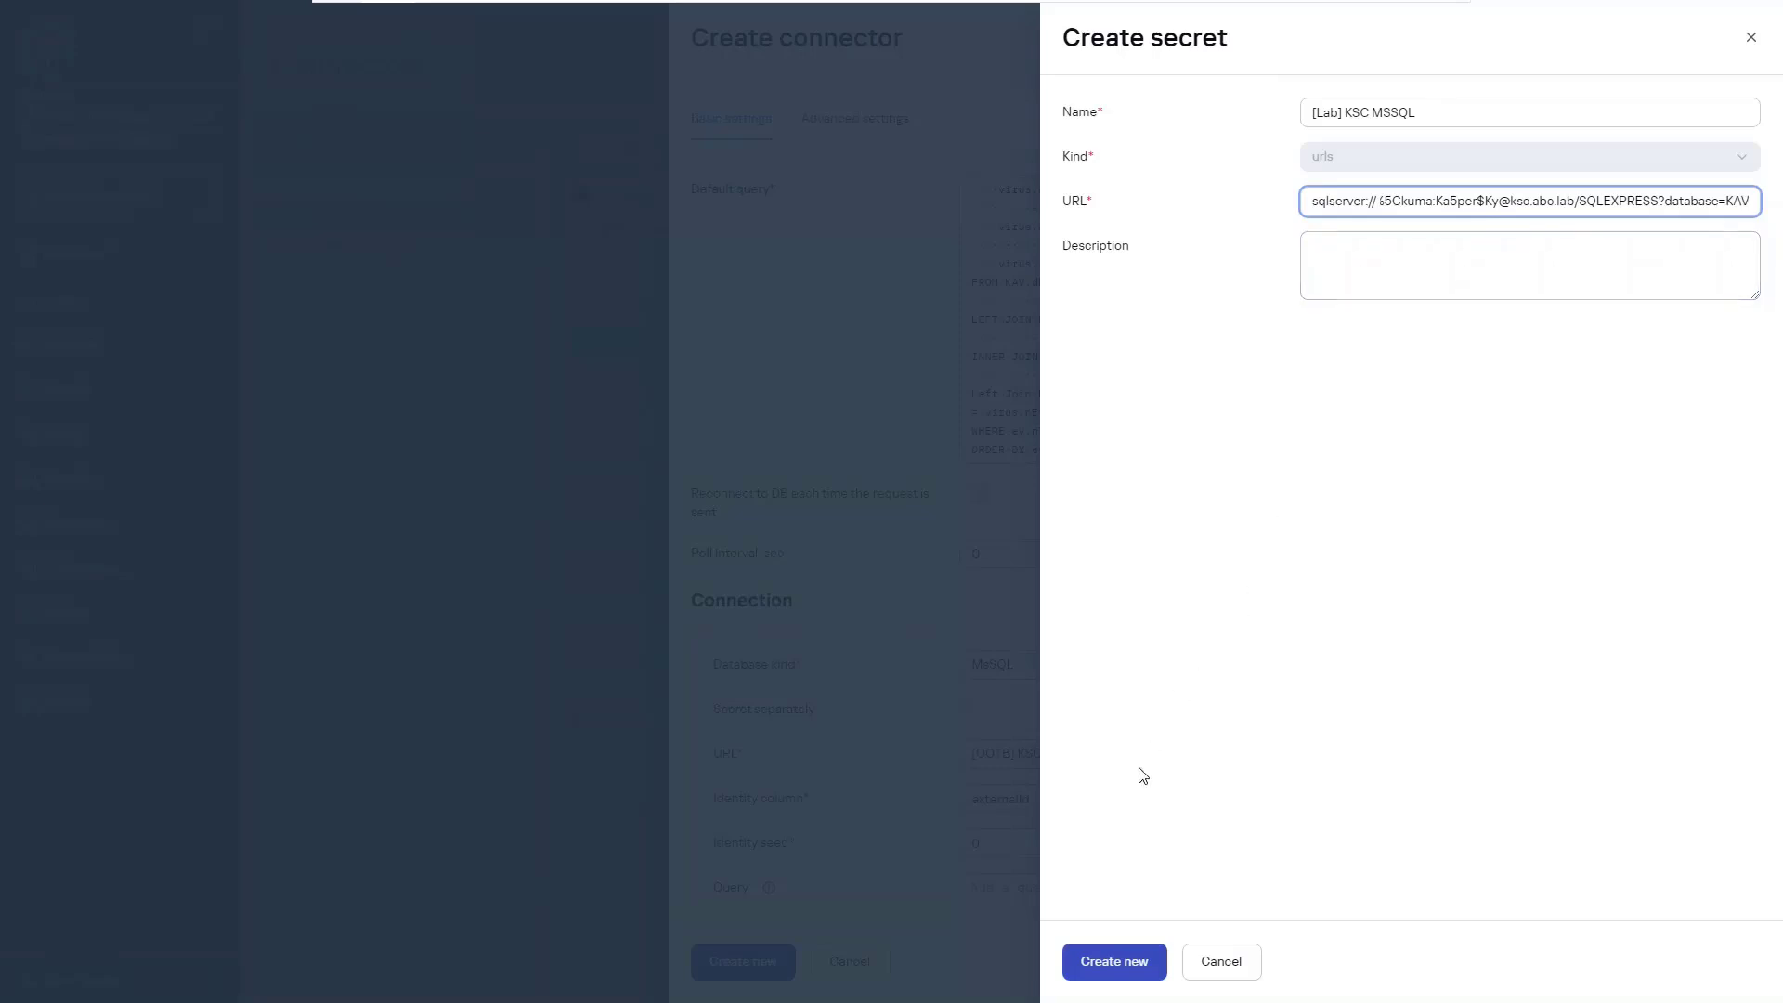
Step: Save the [Lab] KSC MSSQL secret, then save the [OOTB] KSC MSSQL - copy connector
{"action": "left_click", "coordinate": [1108, 972]}
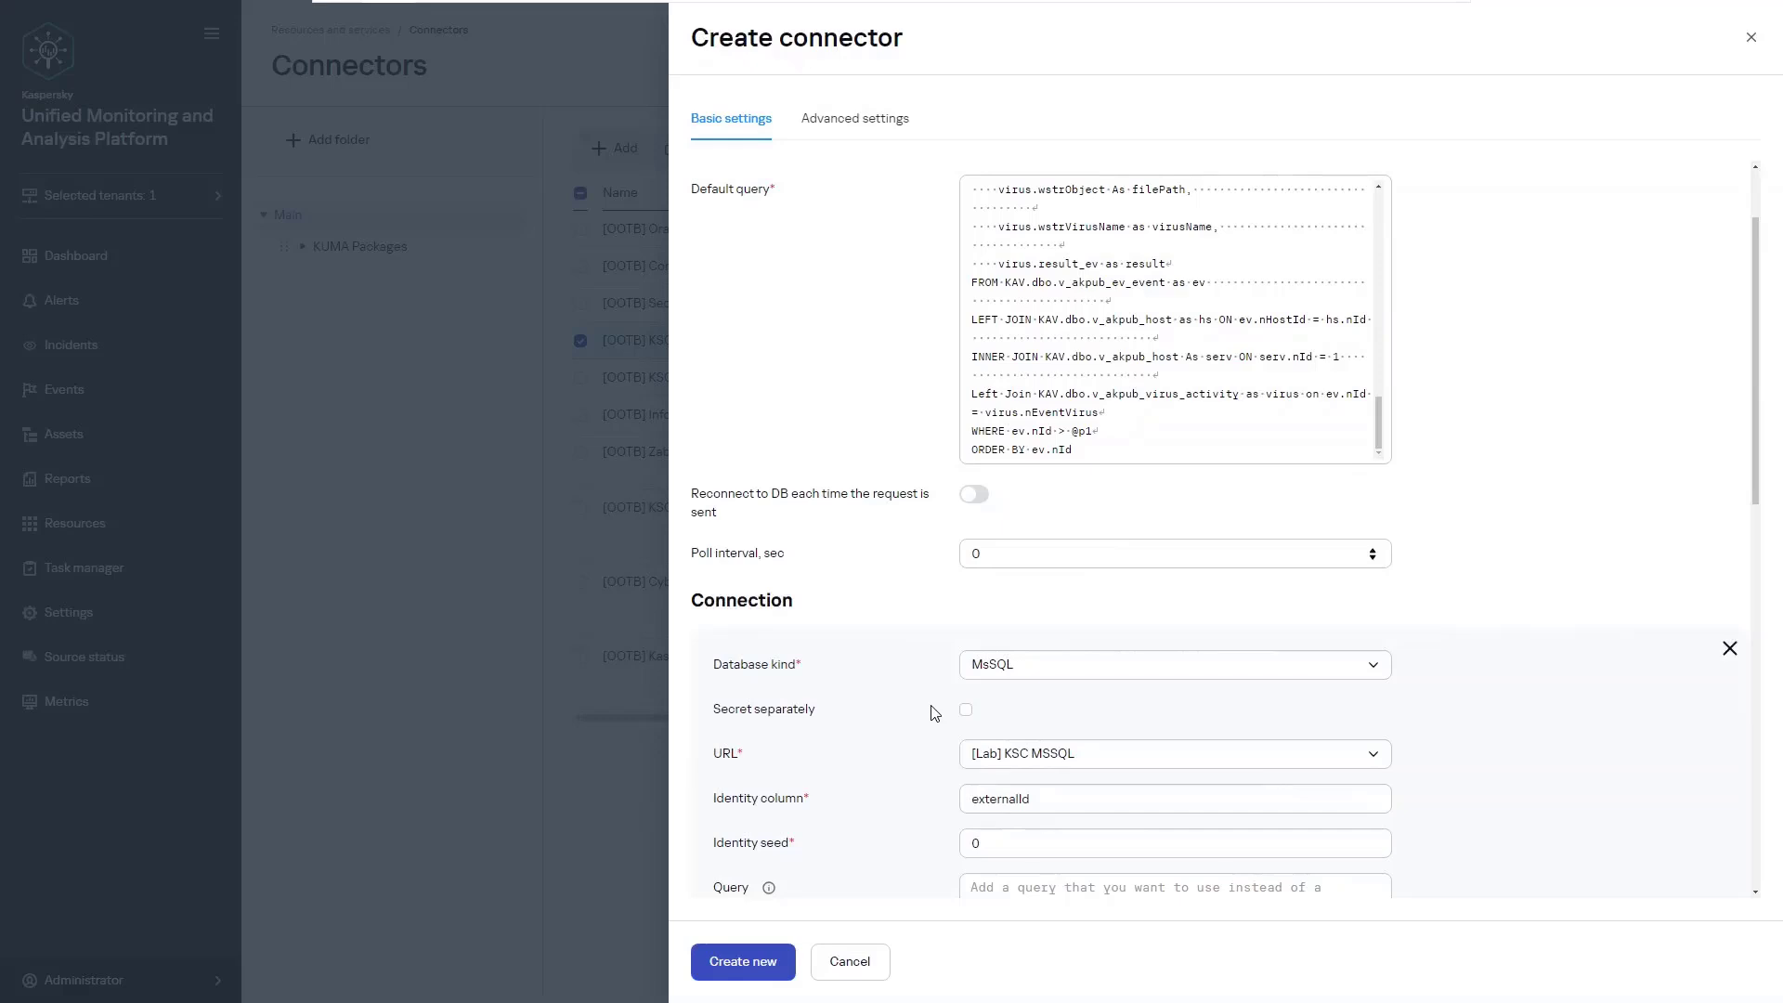
{"action": "left_click", "coordinate": [748, 968]}
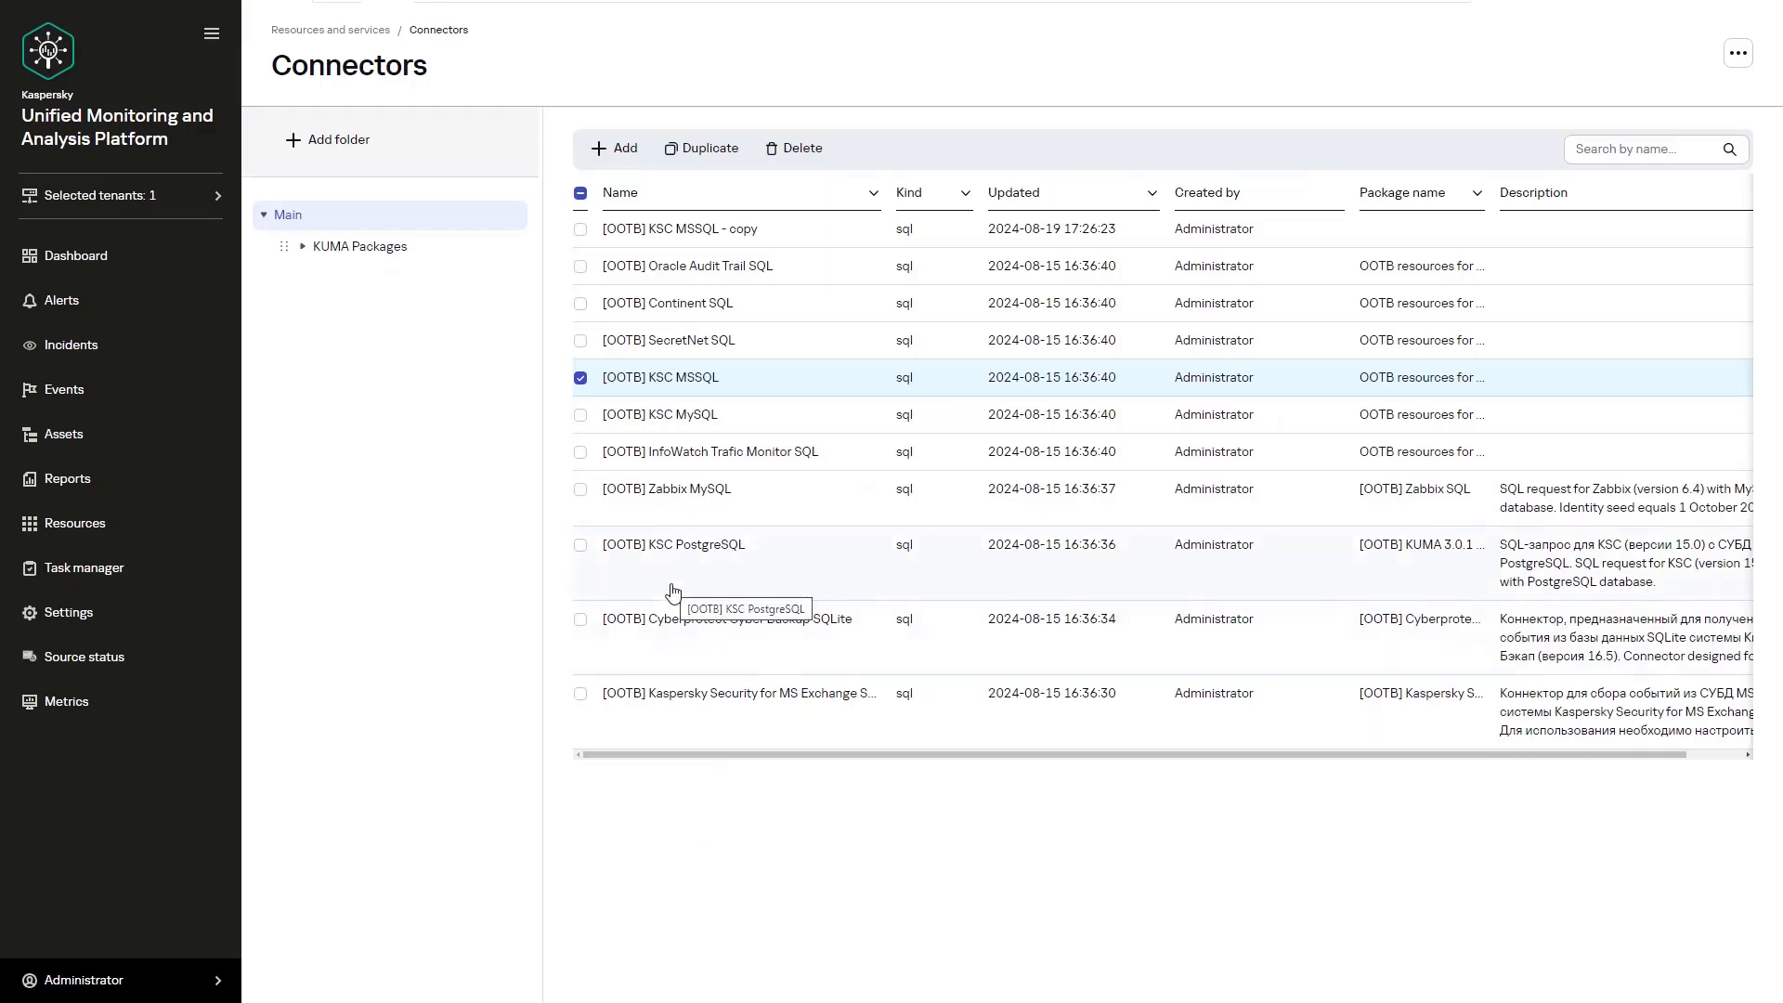
Step: Add a new collector from the Collectors list and name it [Lab] KSC MSSQL
{"action": "left_click", "coordinate": [349, 35]}
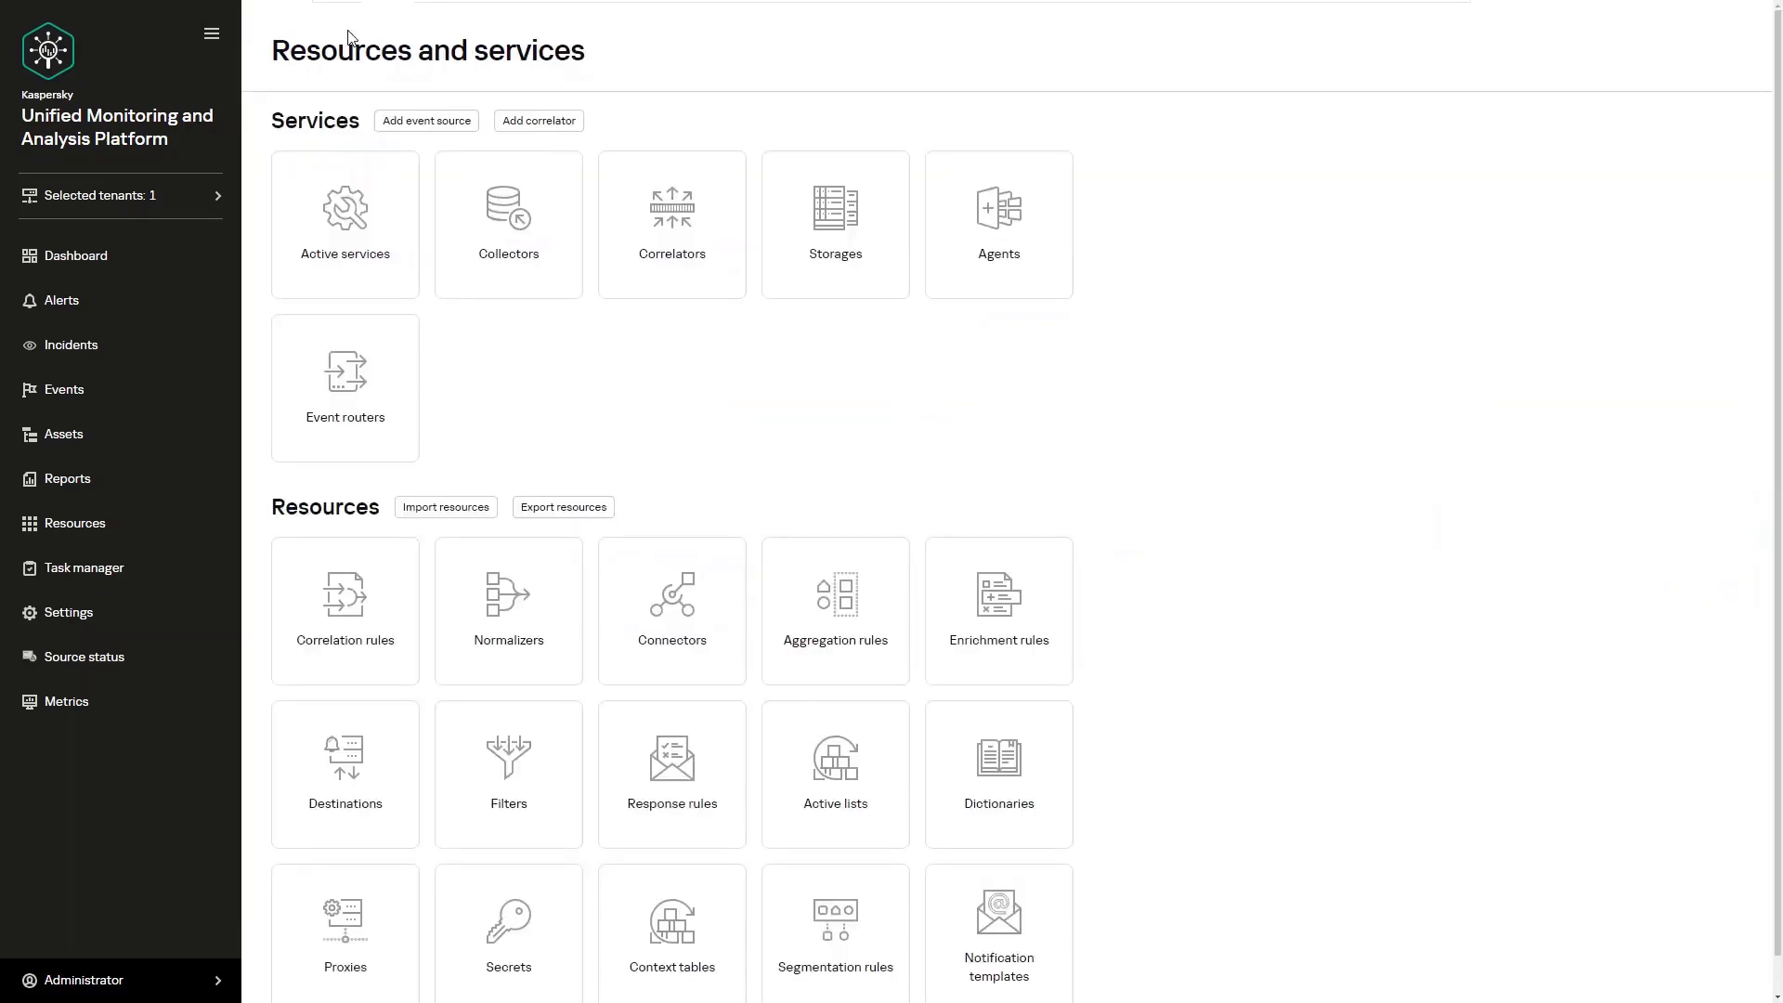
{"action": "left_click", "coordinate": [503, 281]}
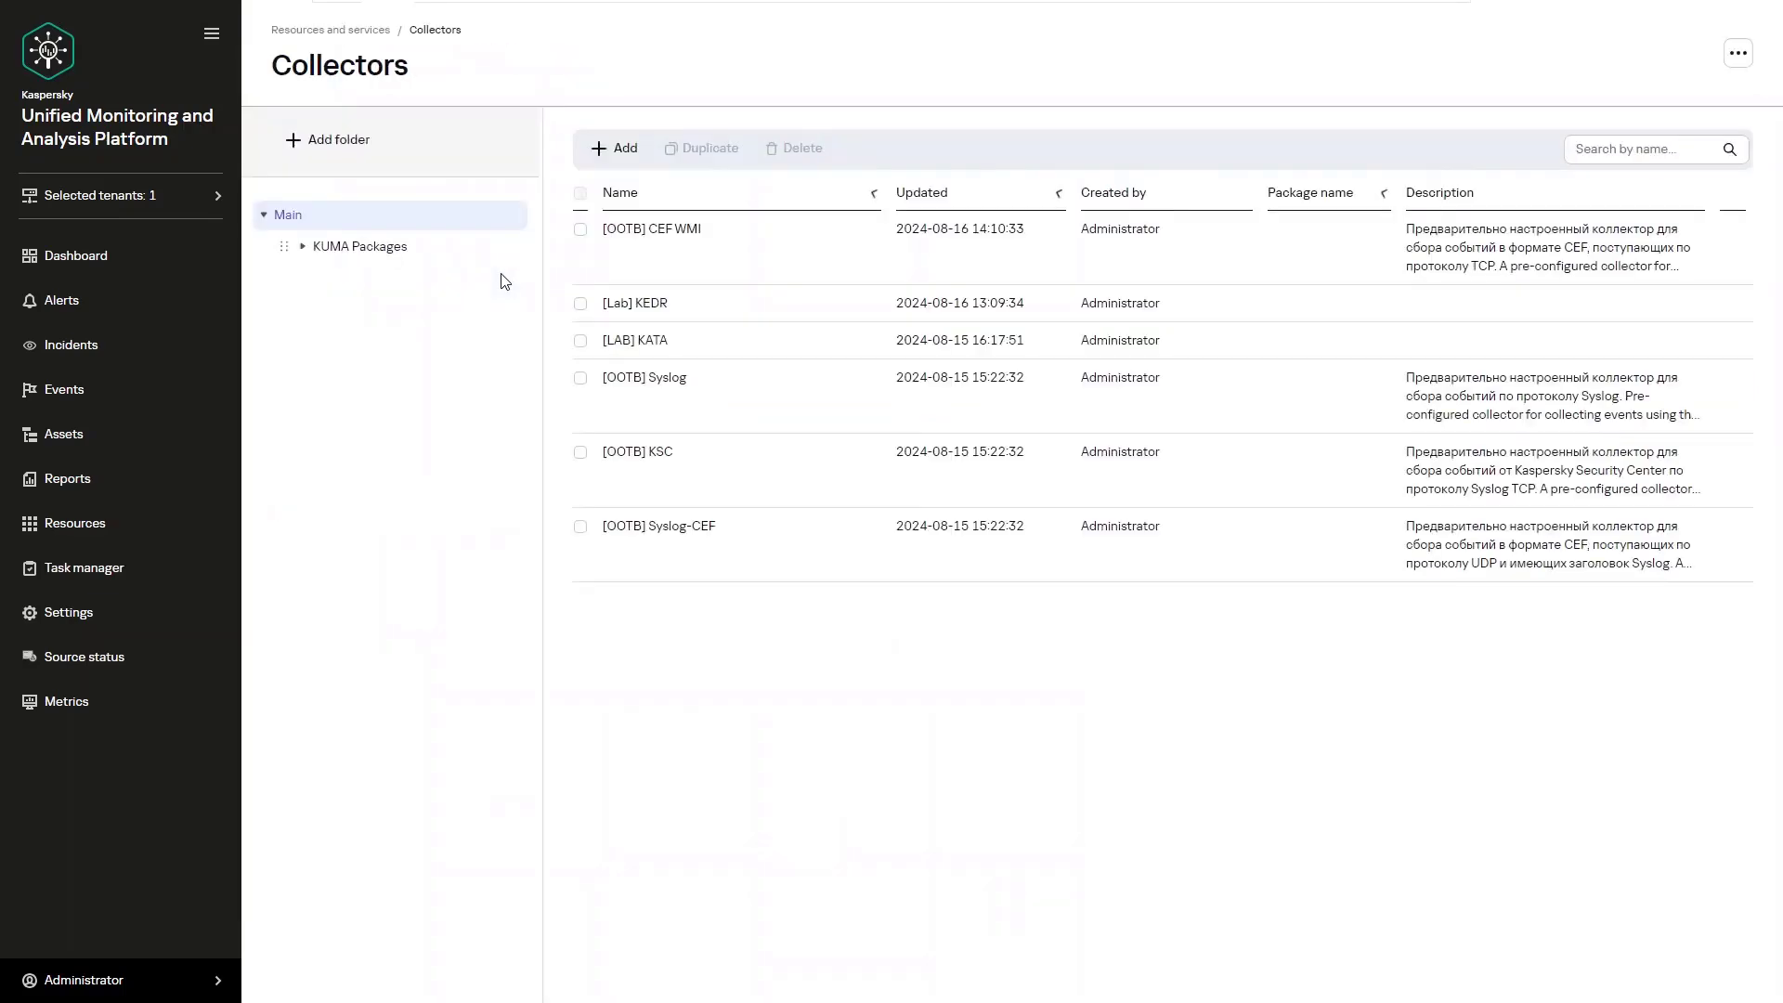
{"action": "left_click", "coordinate": [618, 148]}
{"action": "left_click", "coordinate": [1236, 228]}
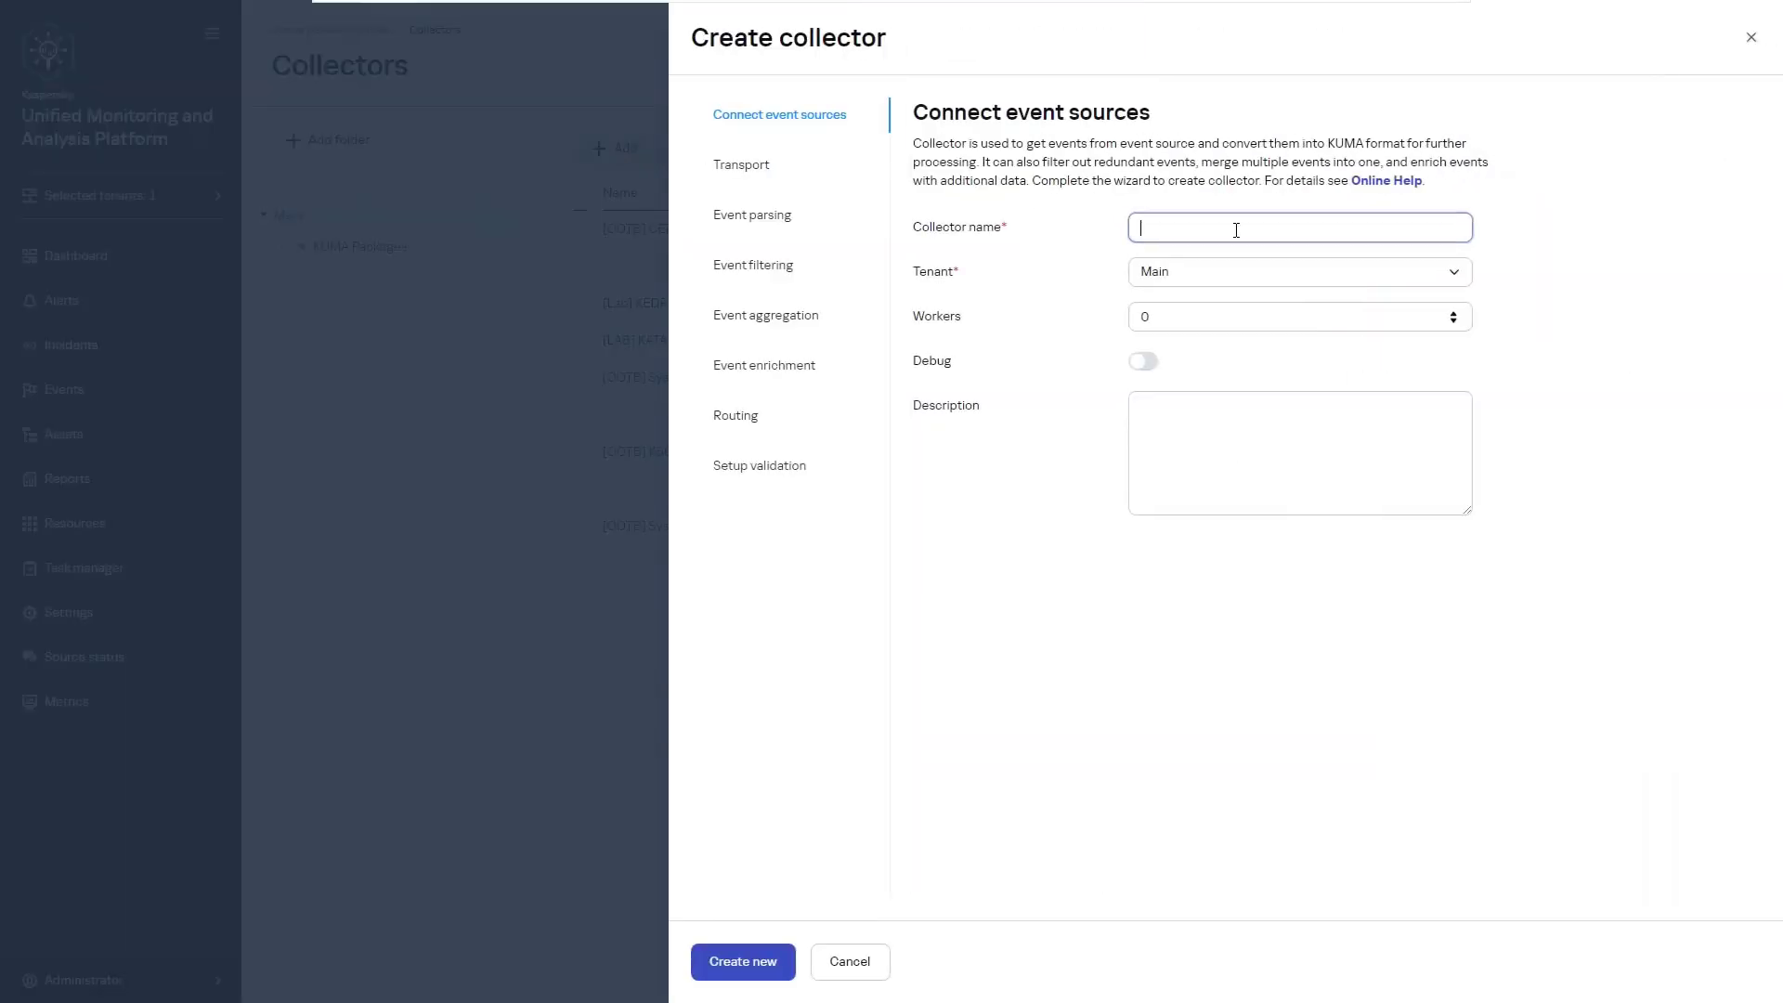
{"action": "type", "text": "["}
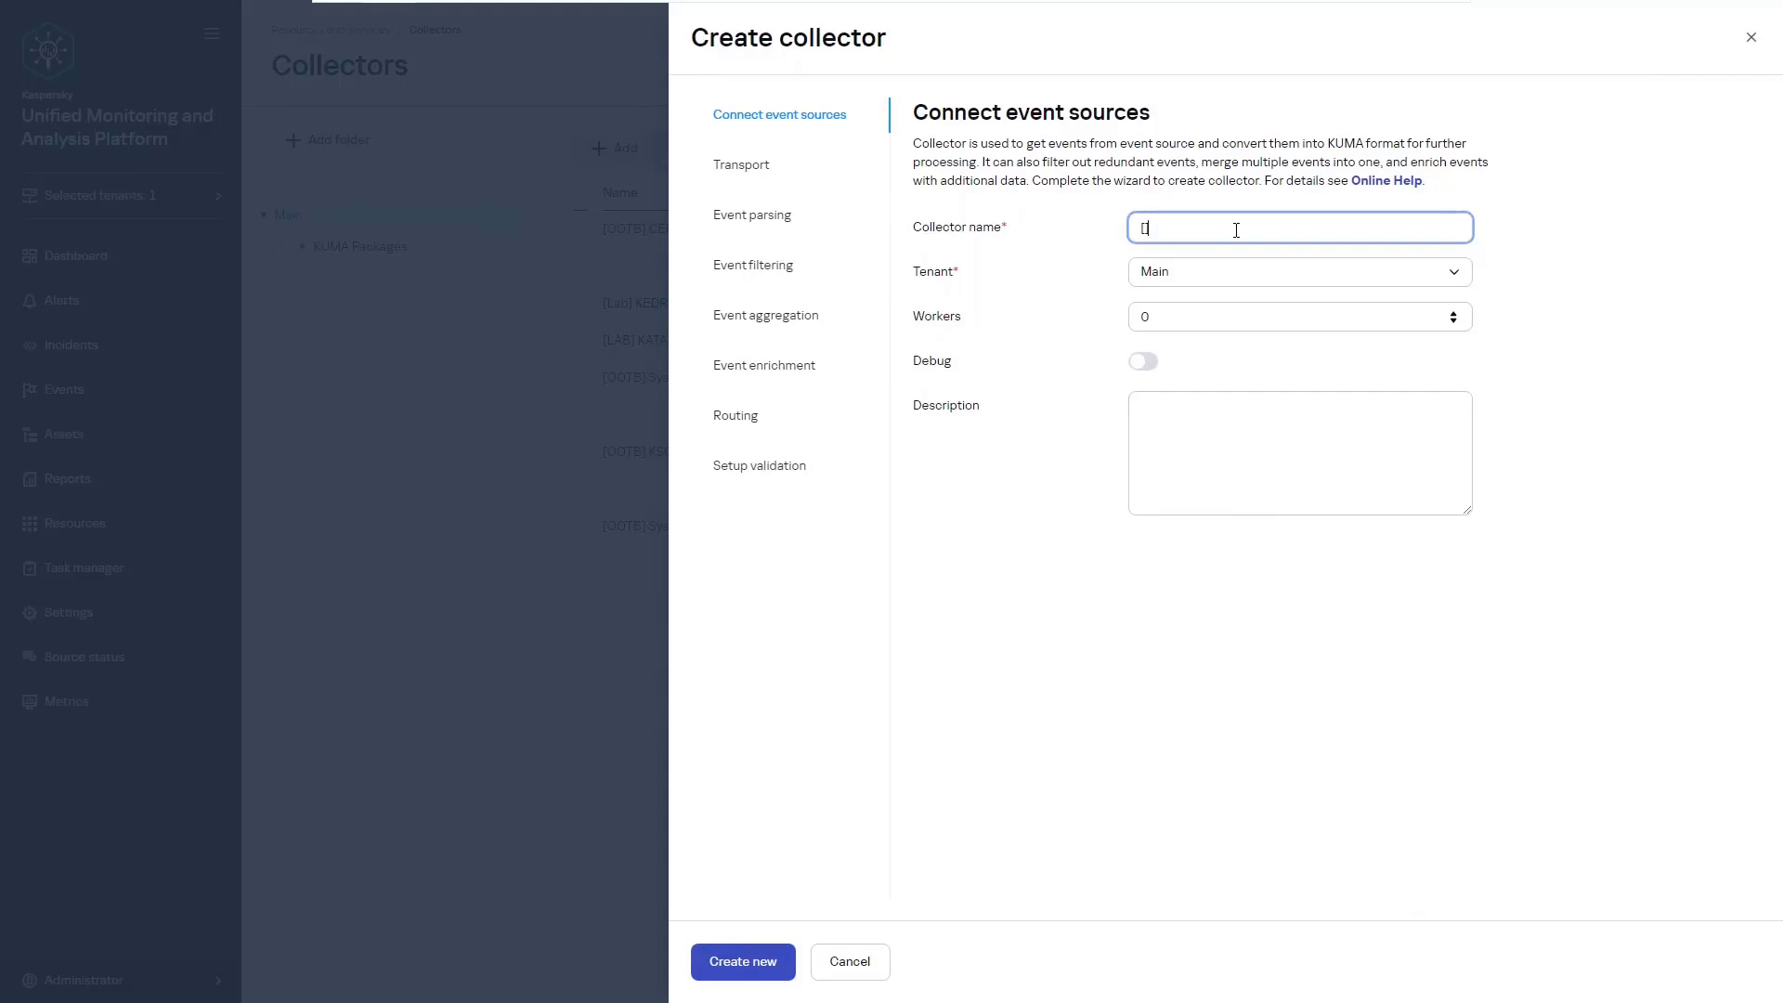
{"action": "type", "text": "Lab] KSC MSSQL"}
Step: Set the collector's transport connector to [OOTB] KSC MSSQL - copy
{"action": "left_click", "coordinate": [740, 168]}
{"action": "left_click", "coordinate": [1318, 263]}
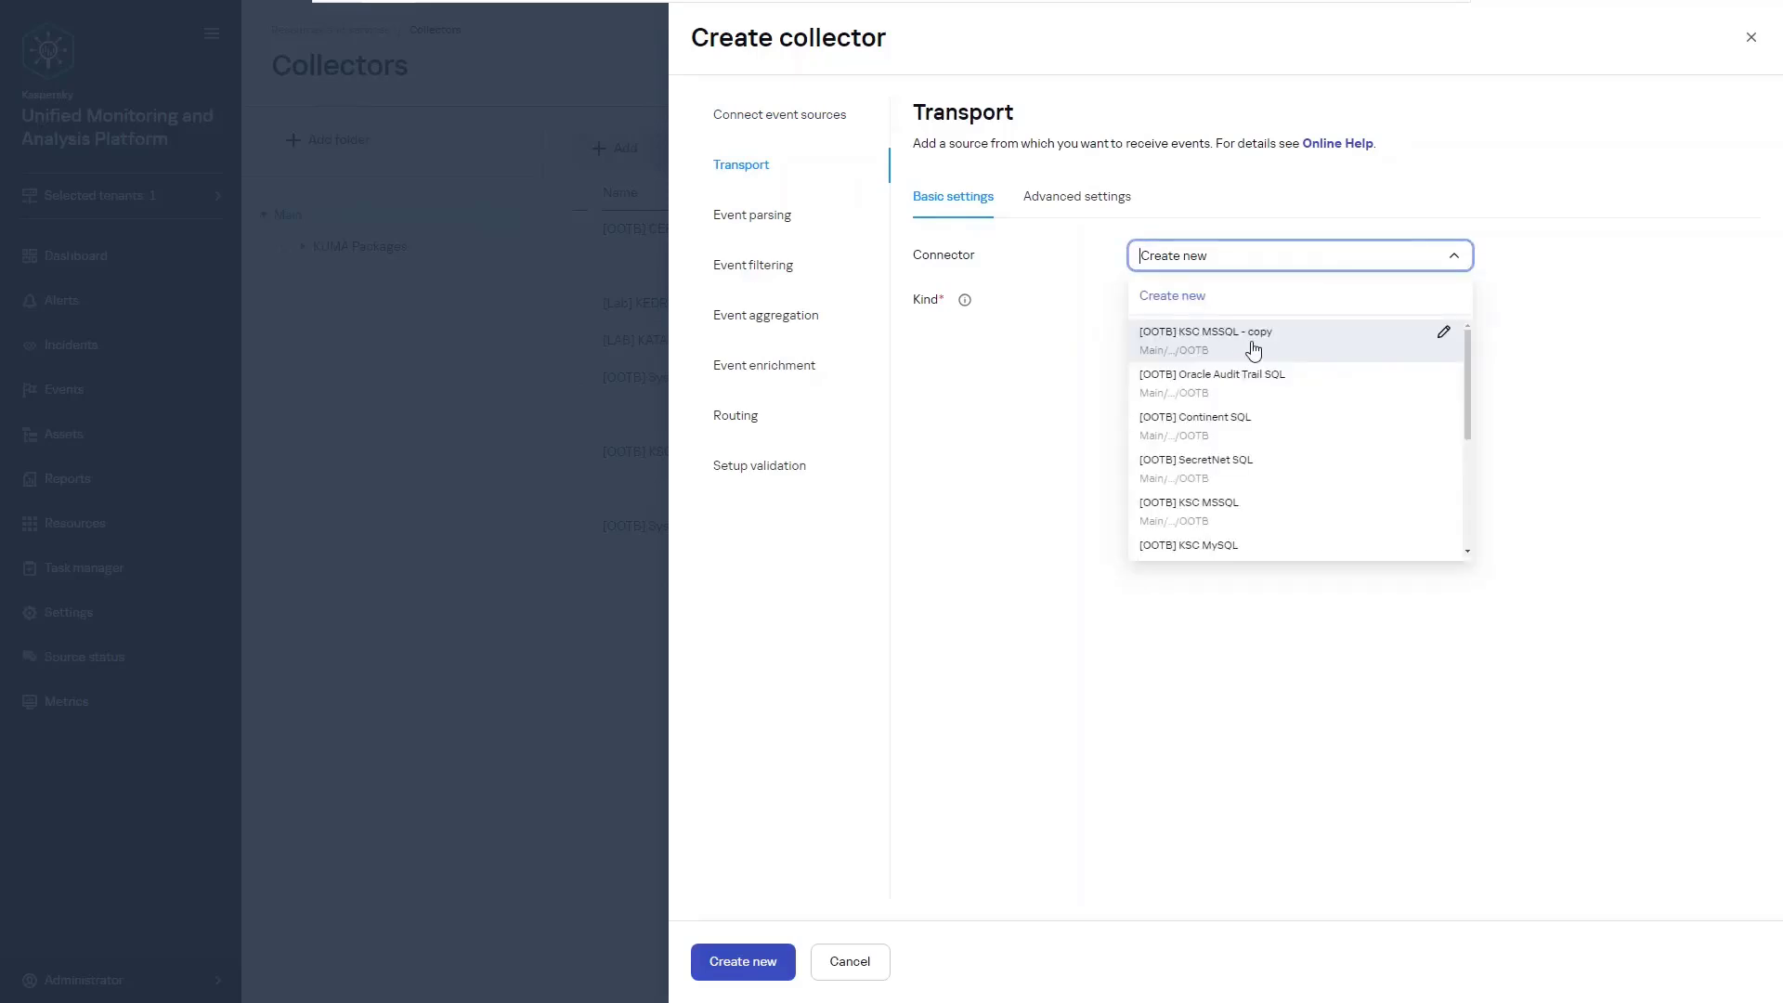
{"action": "left_click", "coordinate": [1253, 347]}
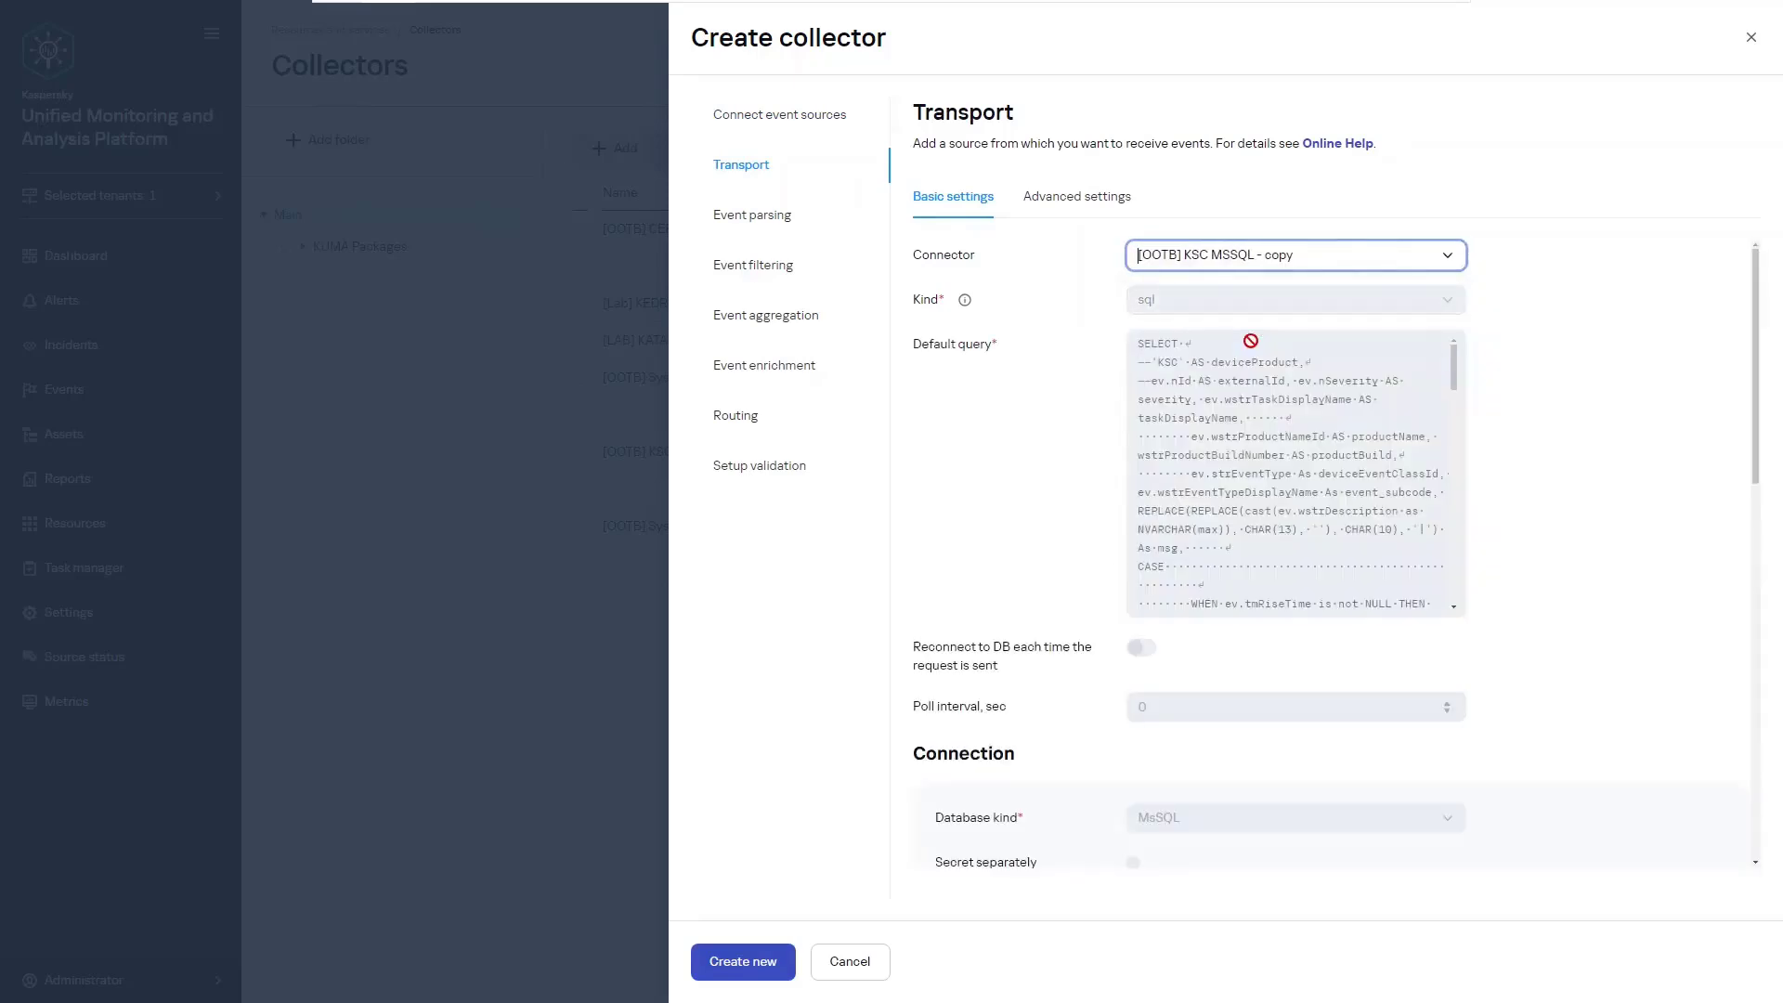
{"action": "scroll", "coordinate": [1263, 464], "scroll_direction": "down", "scroll_amount": 1}
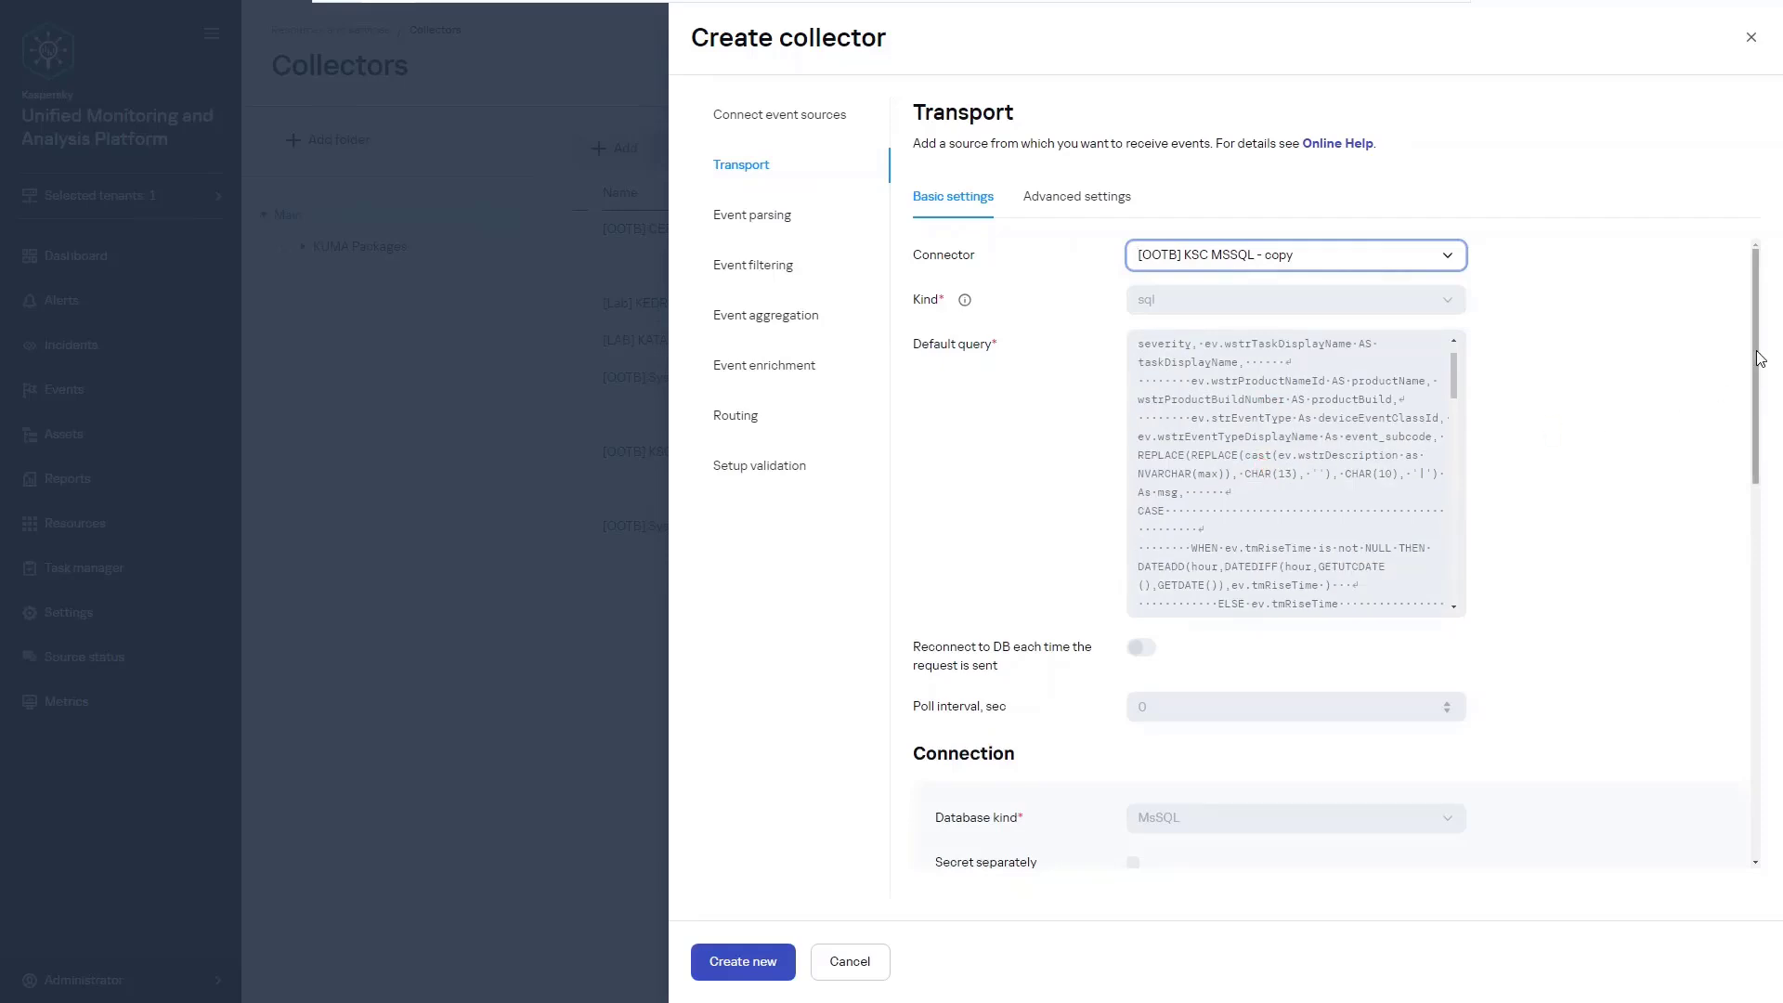
{"action": "left_click_drag", "start_coordinate": [1760, 358], "coordinate": [1748, 469]}
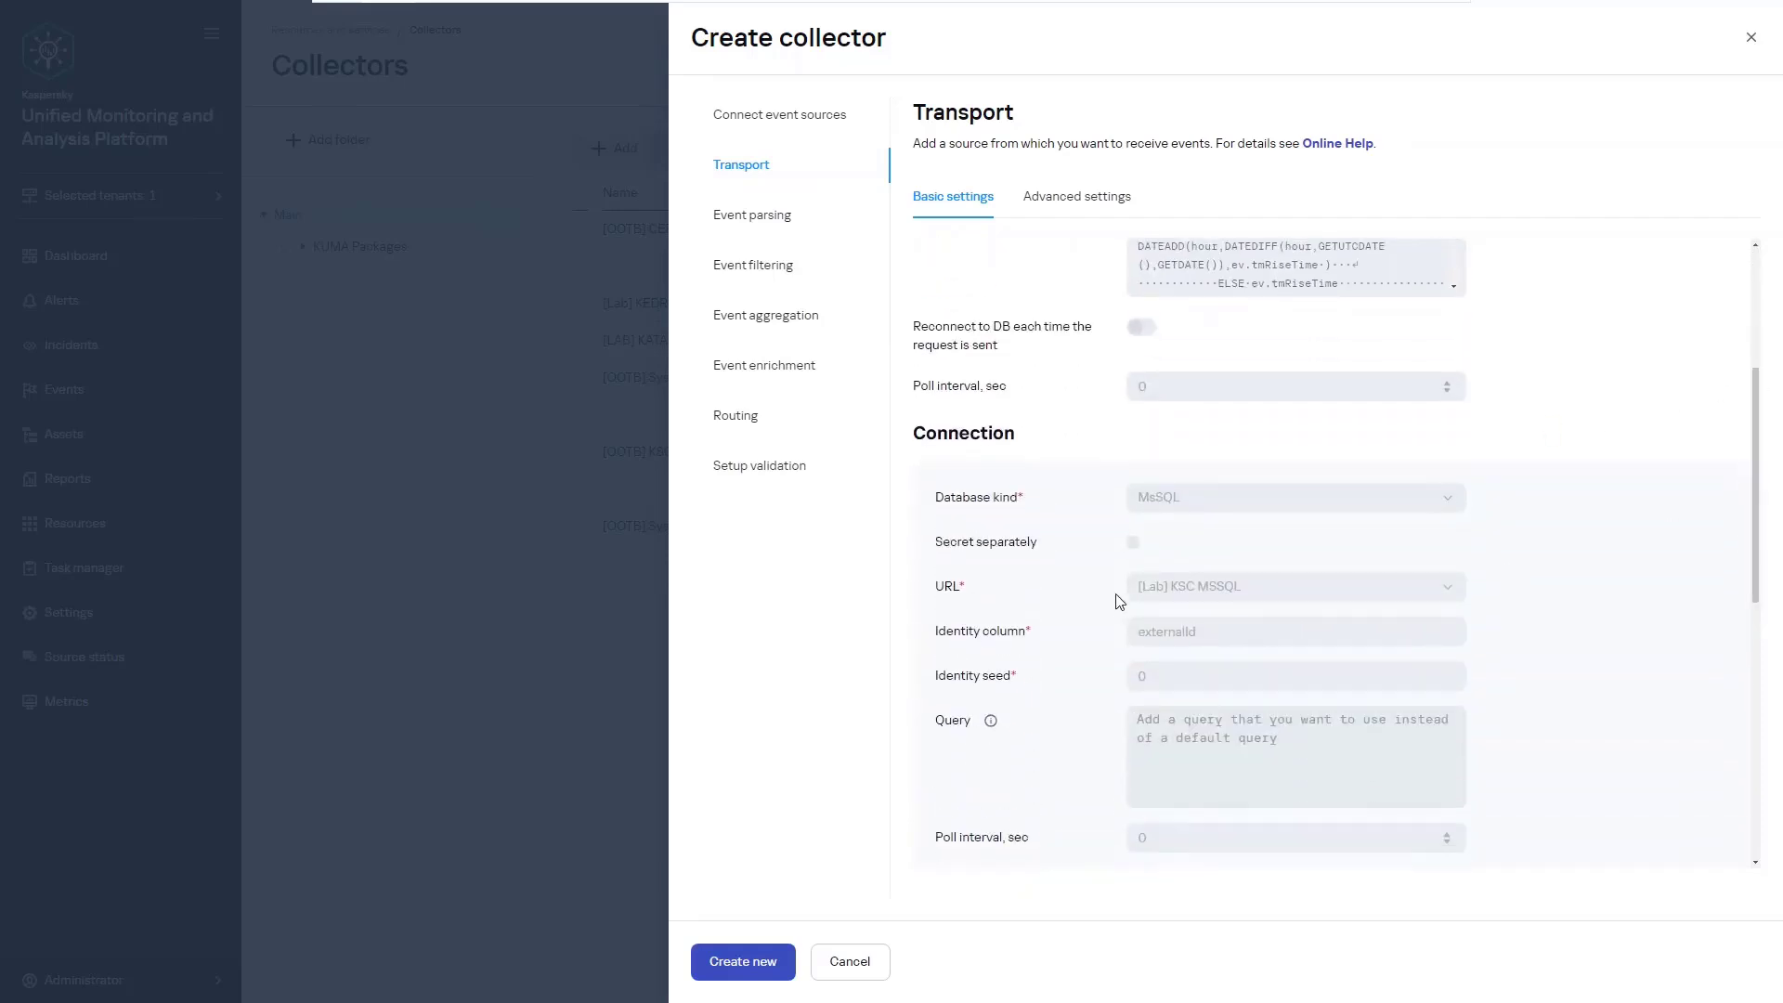
Step: Add an event parsing entry that uses the [OOTB] KSC from SQL normalizer
{"action": "left_click", "coordinate": [788, 223]}
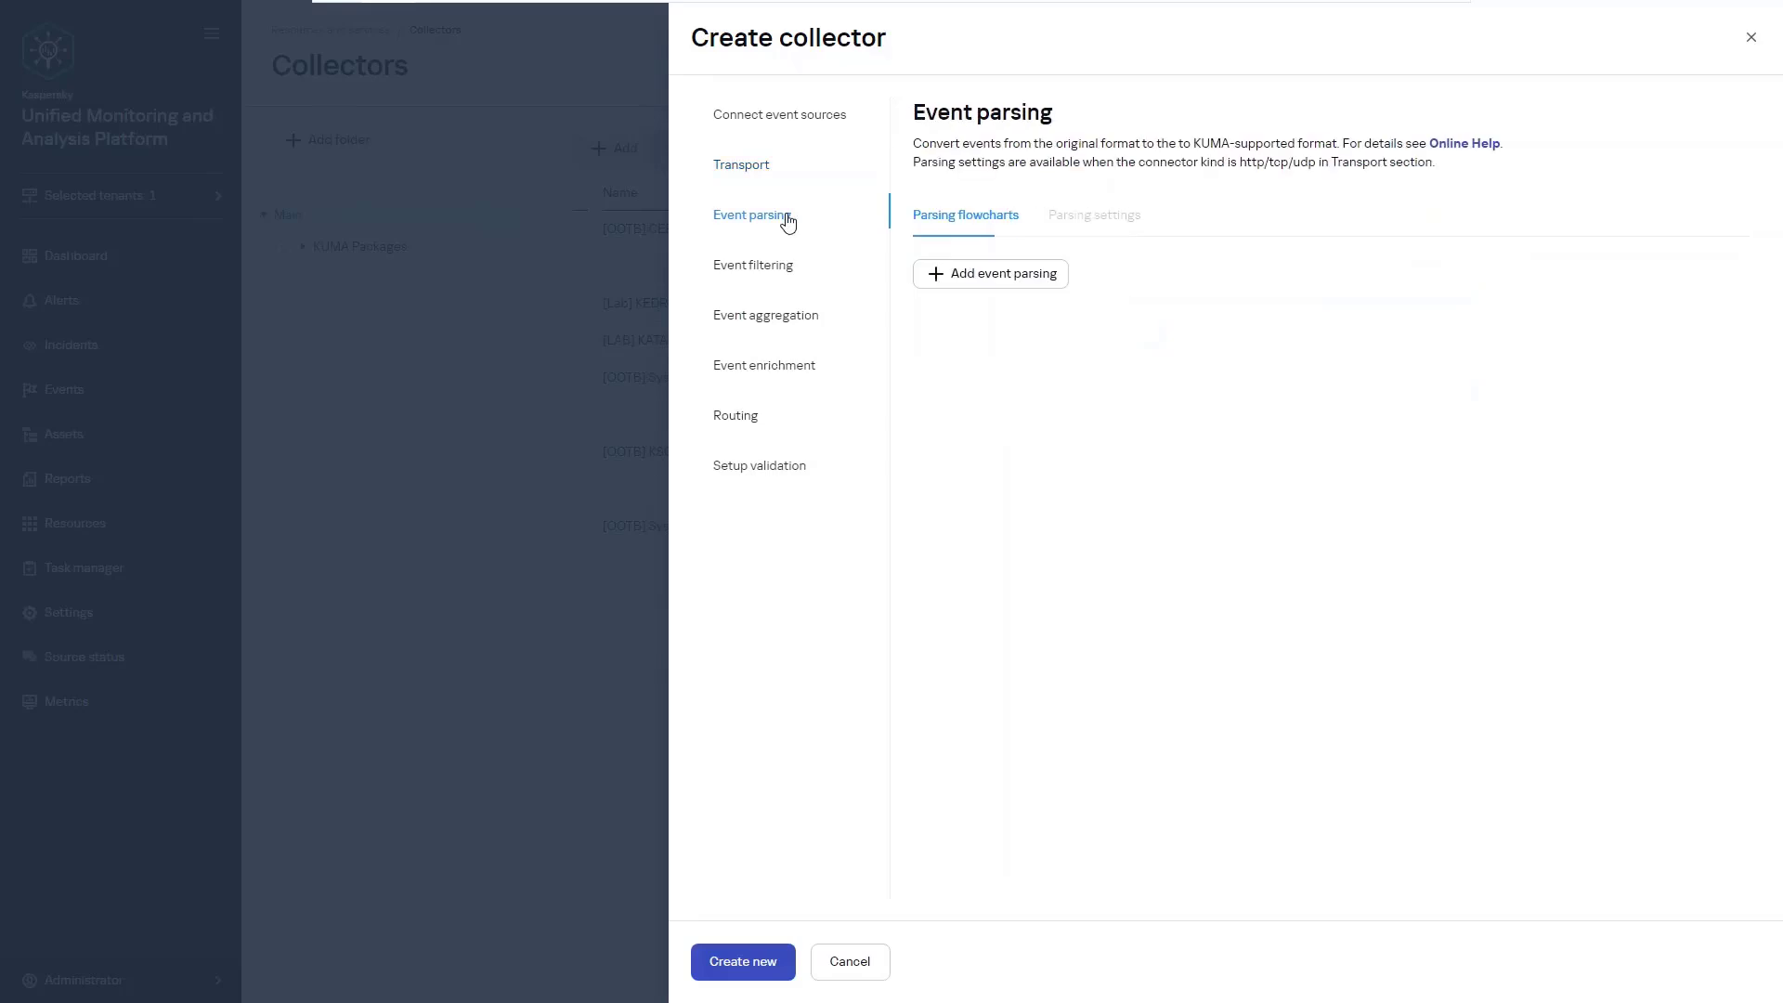
{"action": "left_click", "coordinate": [967, 279]}
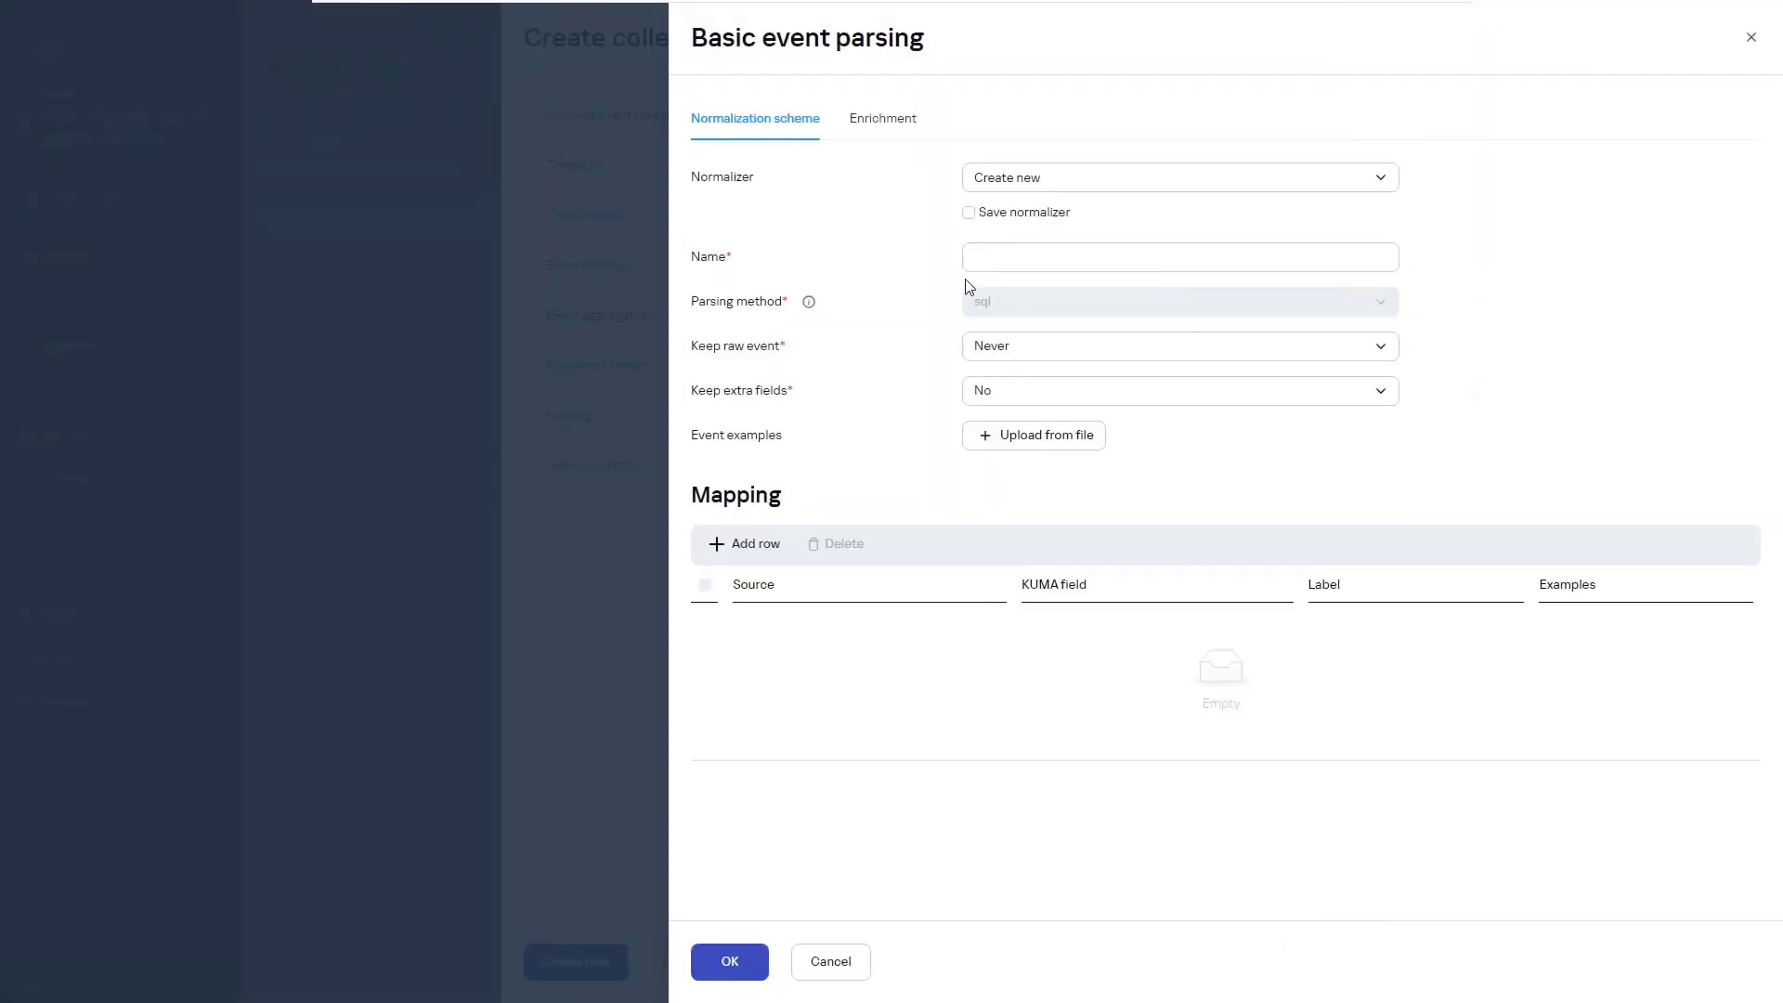
{"action": "left_click", "coordinate": [1106, 177]}
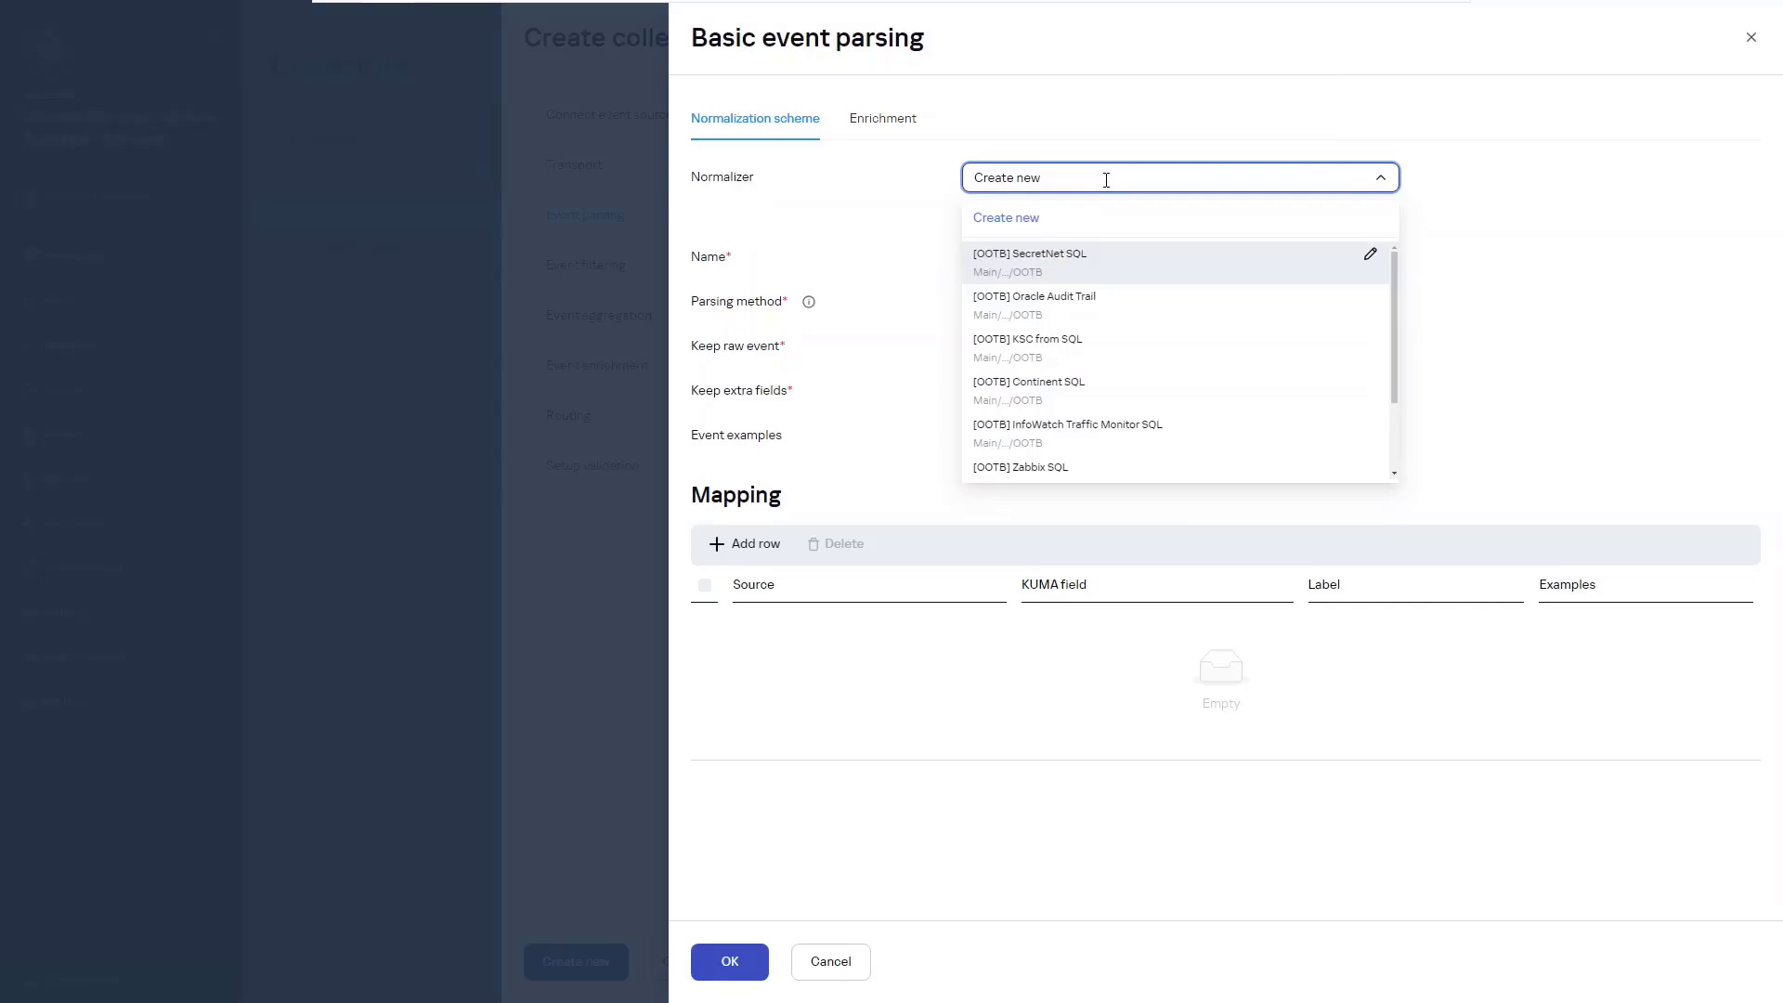
{"action": "type", "text": "ksc"}
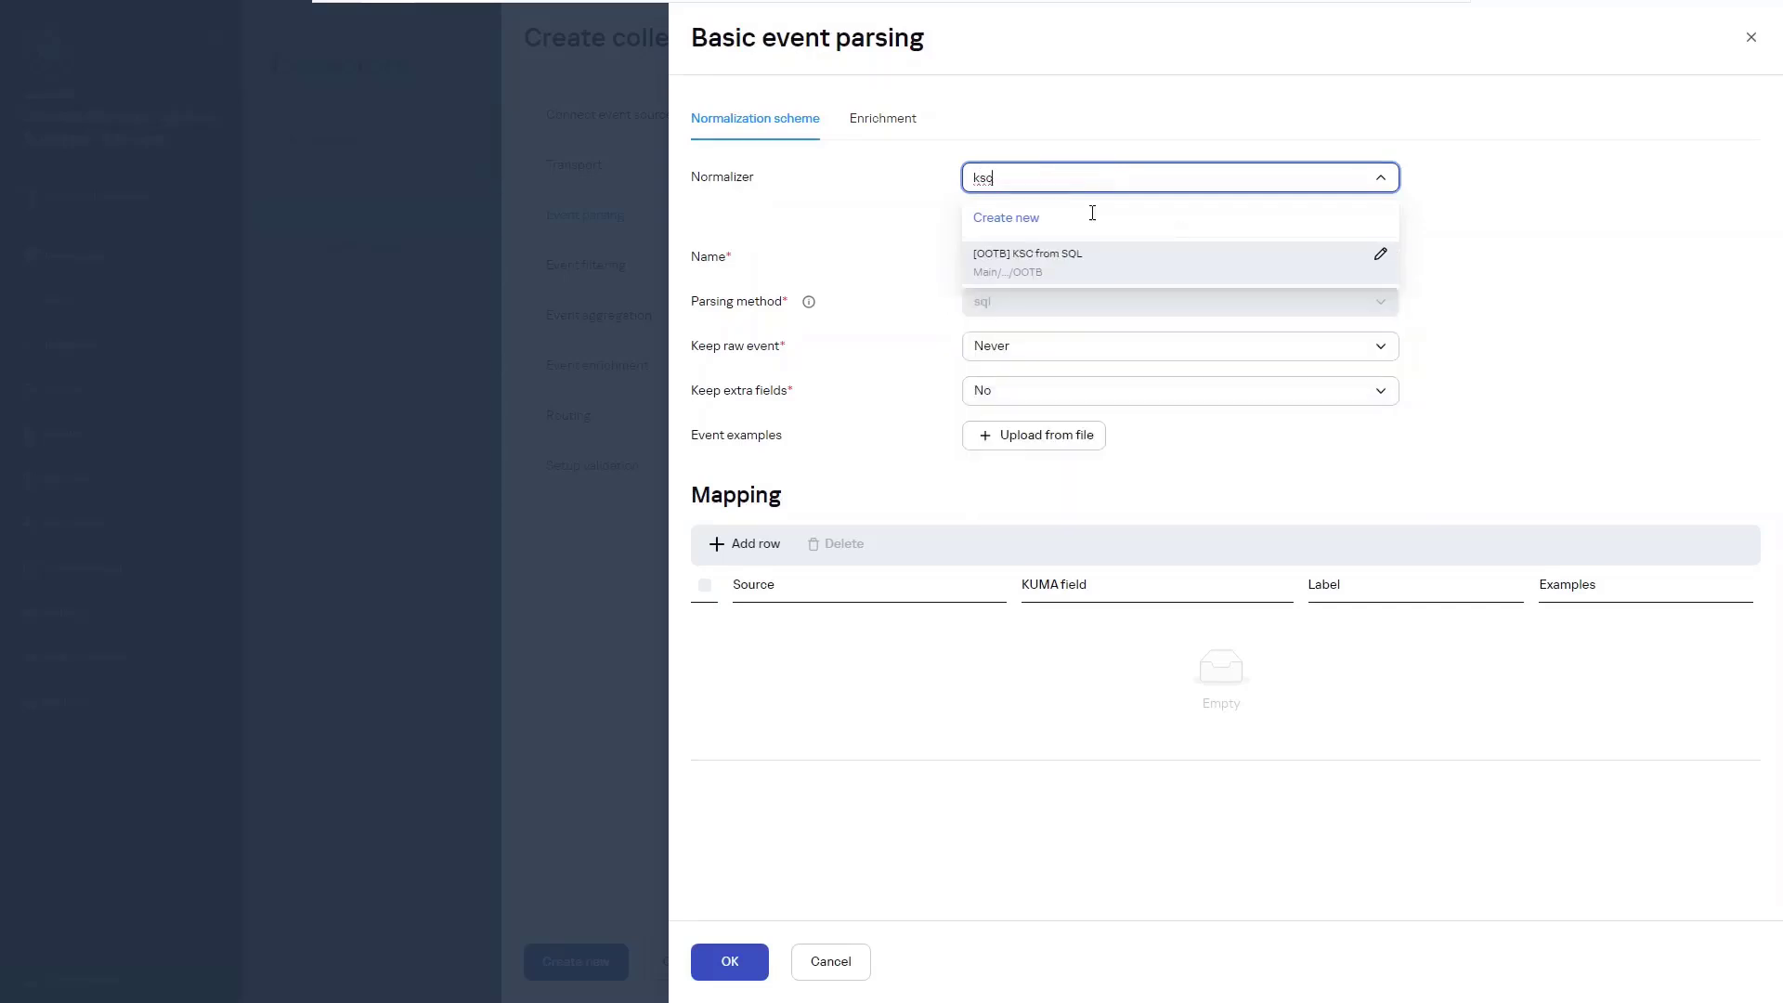
{"action": "left_click", "coordinate": [1069, 263]}
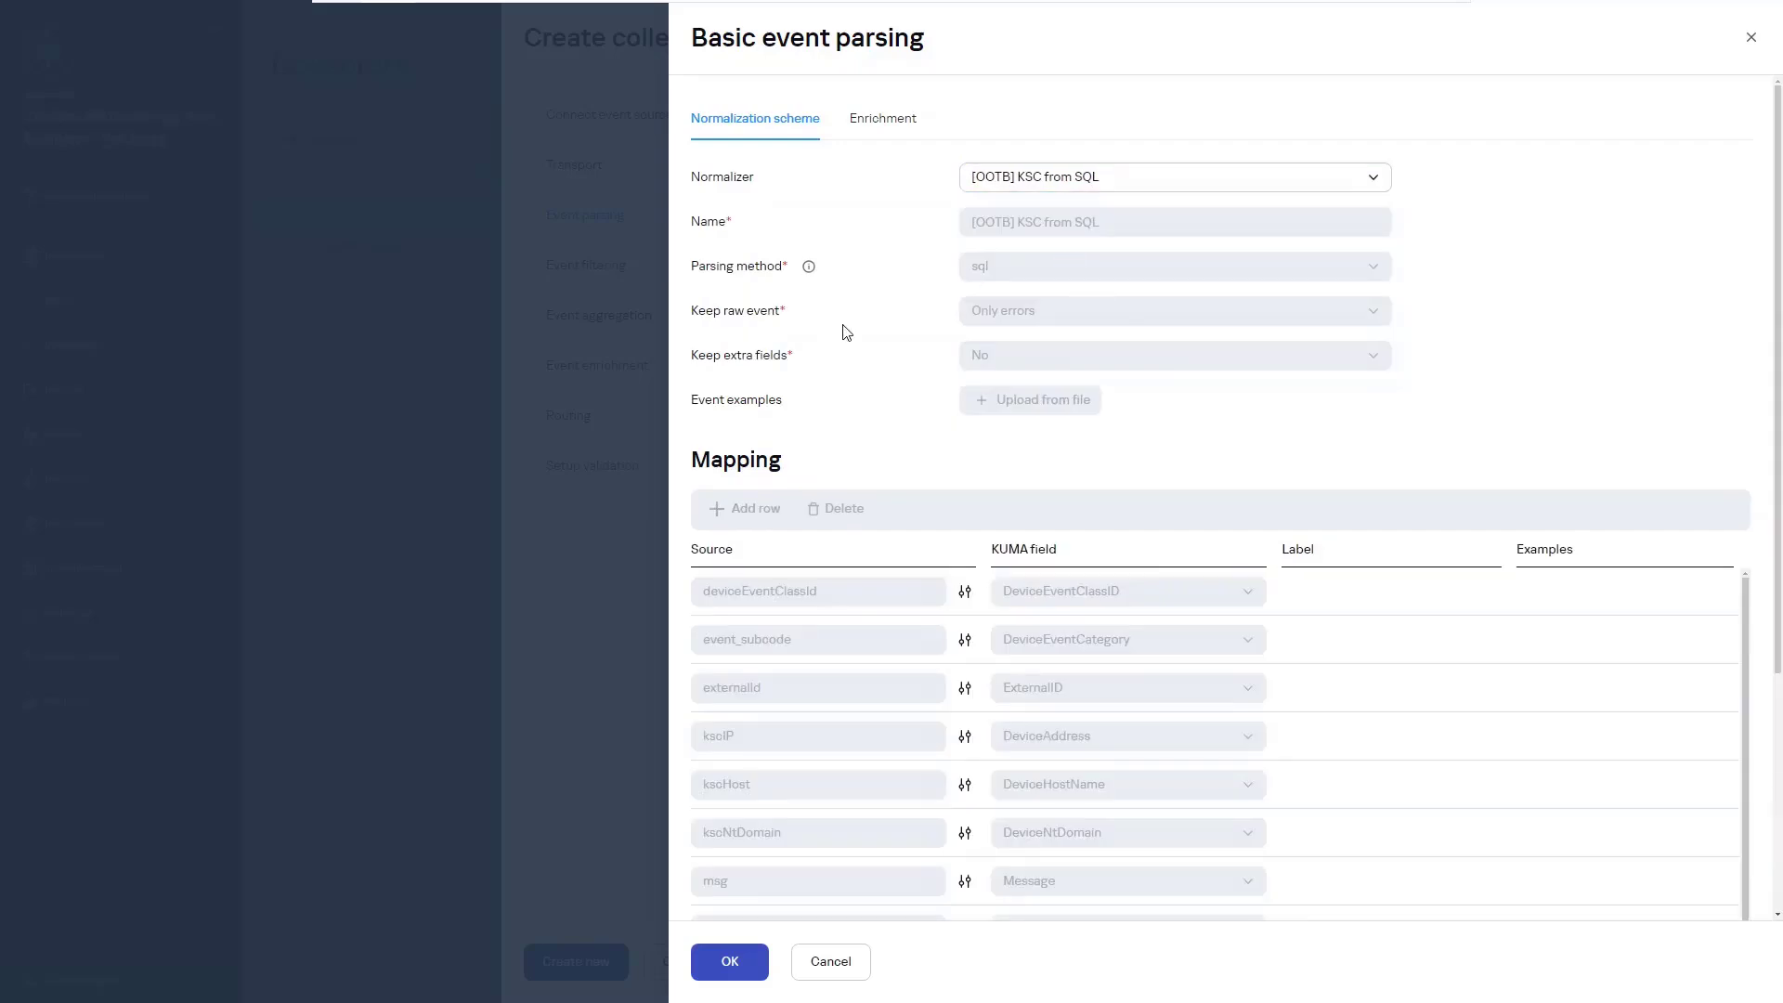
{"action": "left_click", "coordinate": [730, 961]}
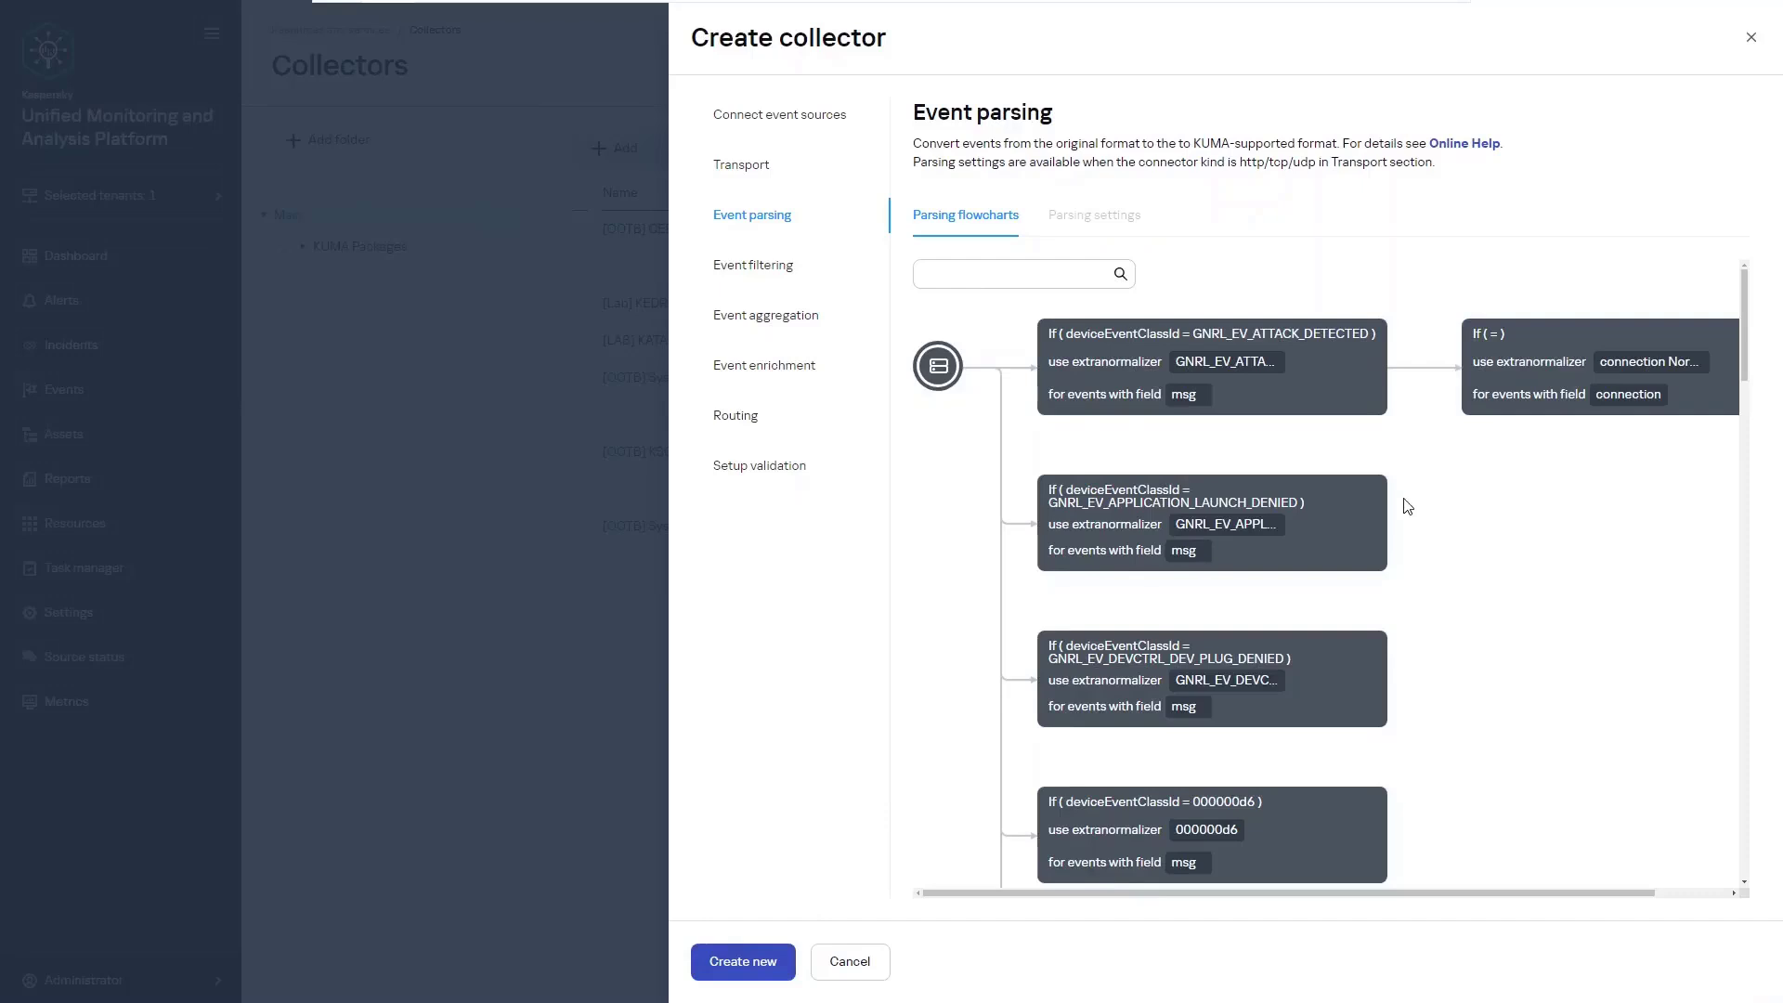
Step: Add [OOTB] Correlator and [OOTB] Storage as the collector's routing destinations
{"action": "left_click", "coordinate": [750, 423]}
{"action": "left_click", "coordinate": [966, 219]}
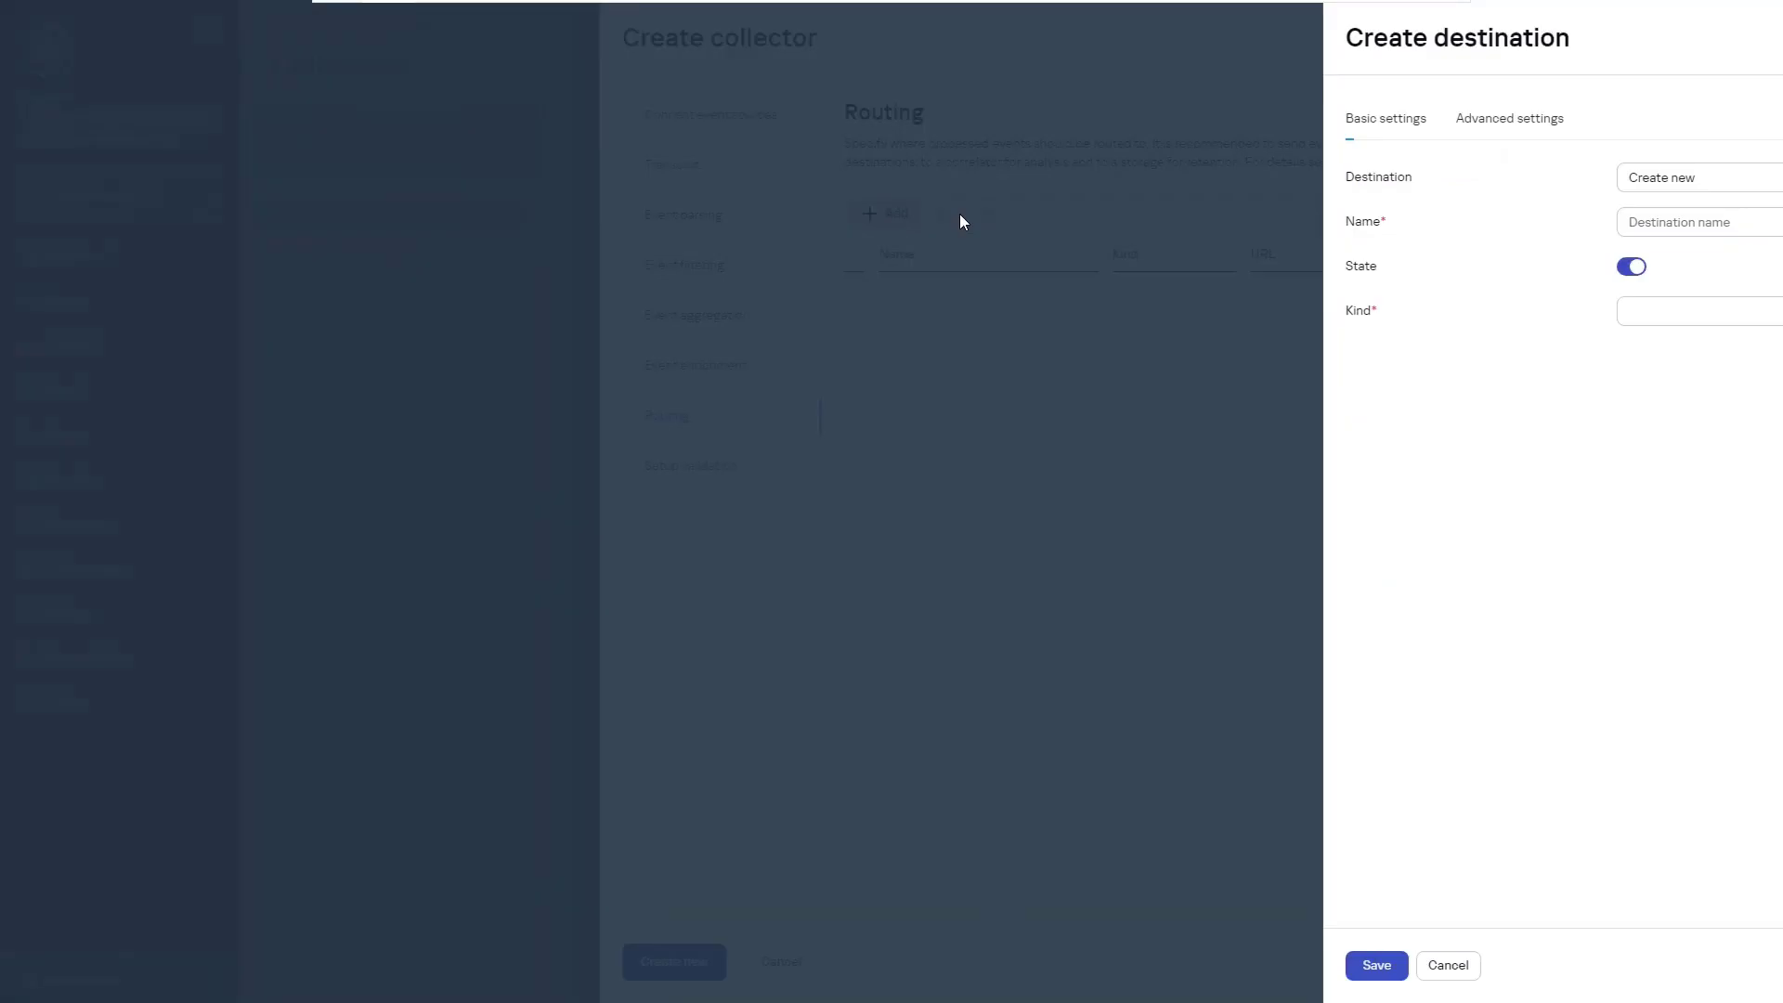
{"action": "left_click", "coordinate": [991, 176]}
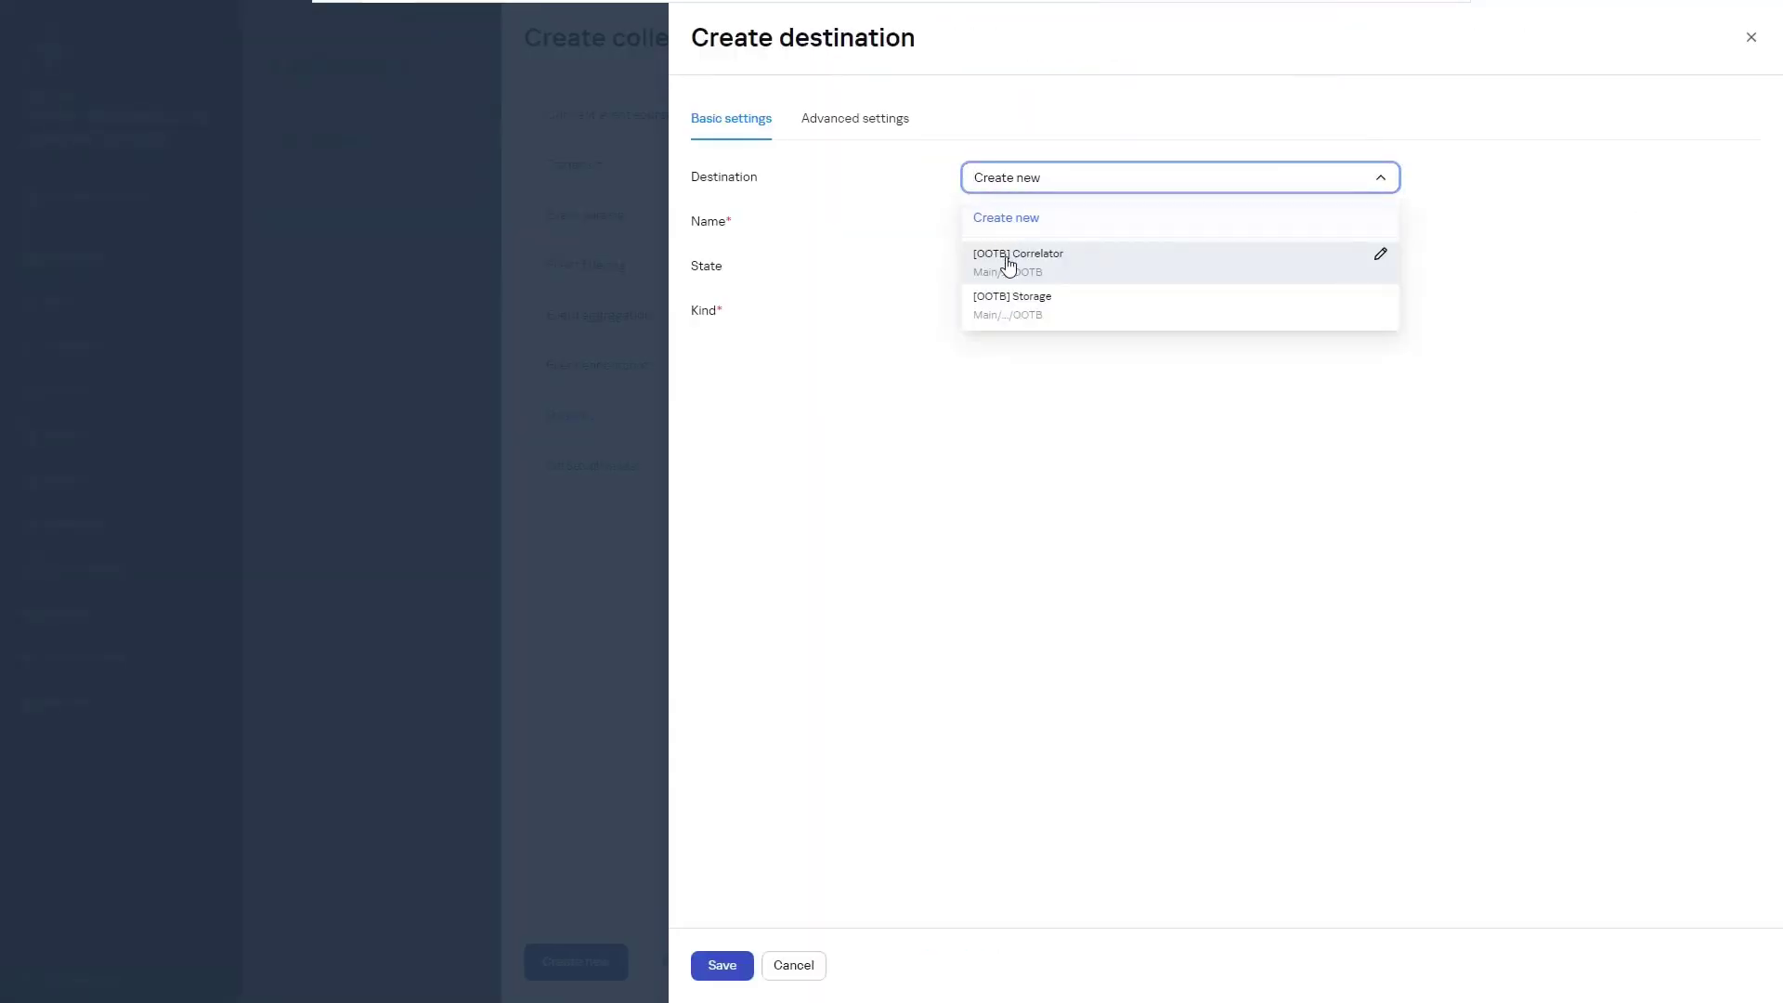
{"action": "left_click", "coordinate": [1007, 259]}
{"action": "left_click", "coordinate": [720, 966]}
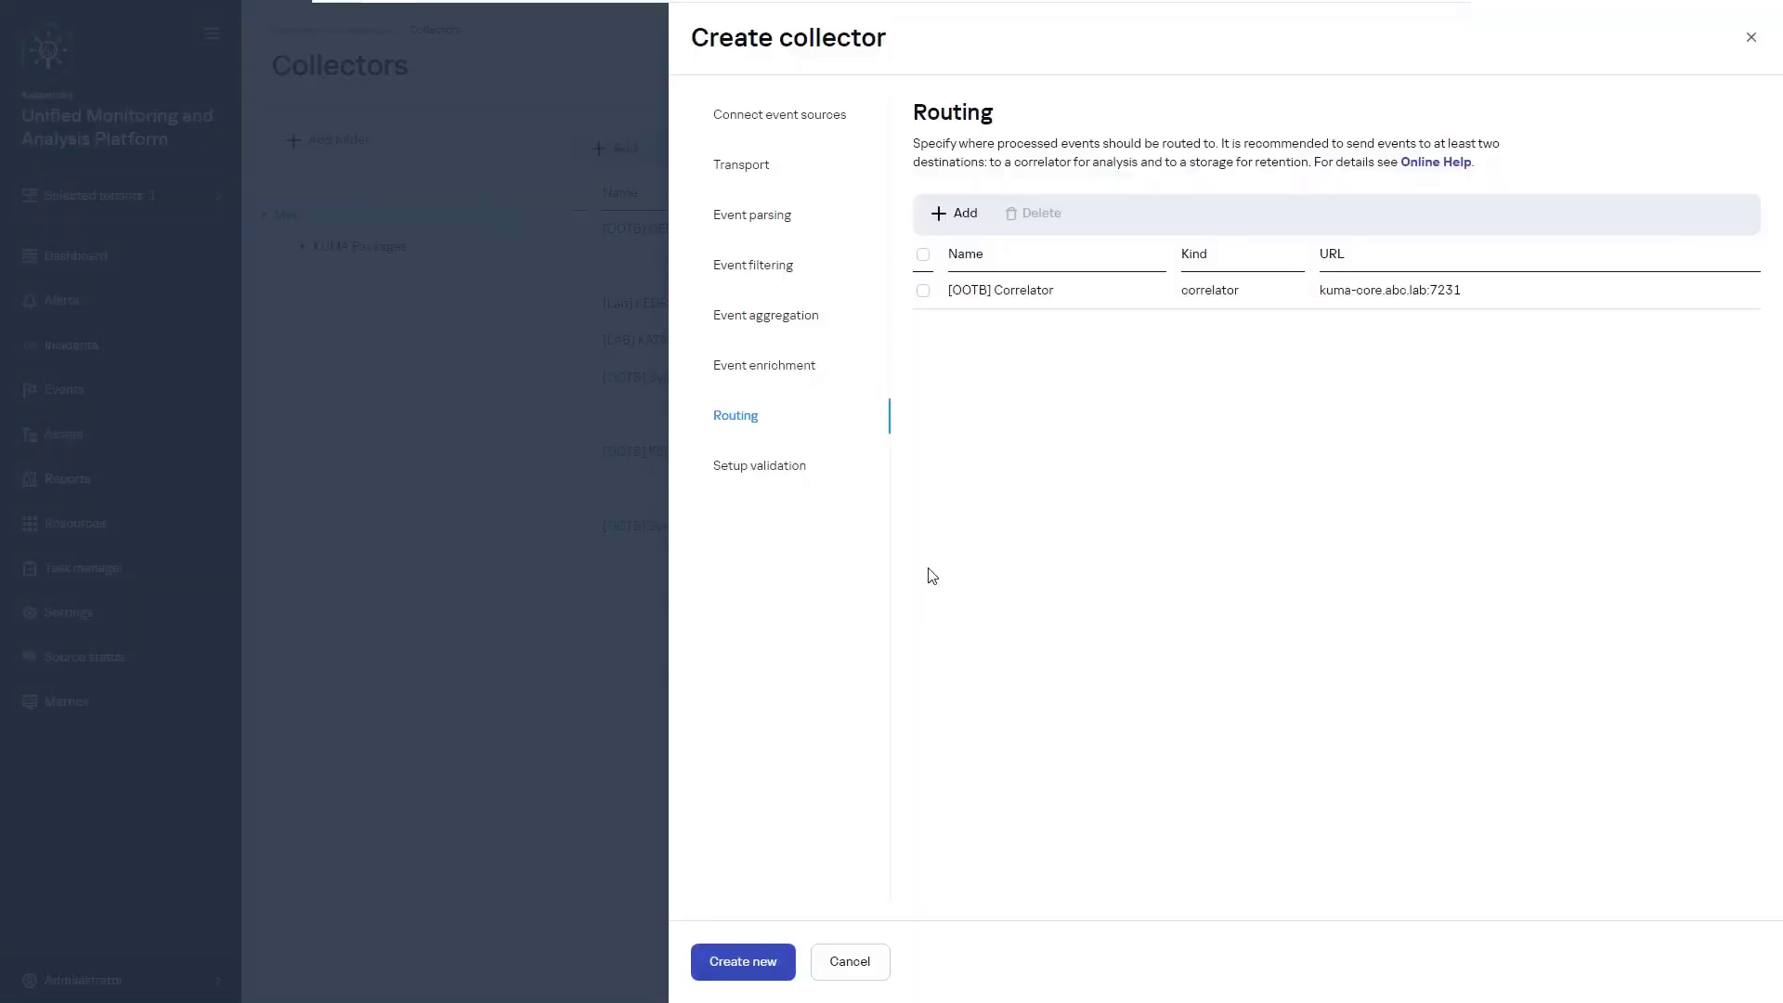
{"action": "left_click", "coordinate": [957, 212]}
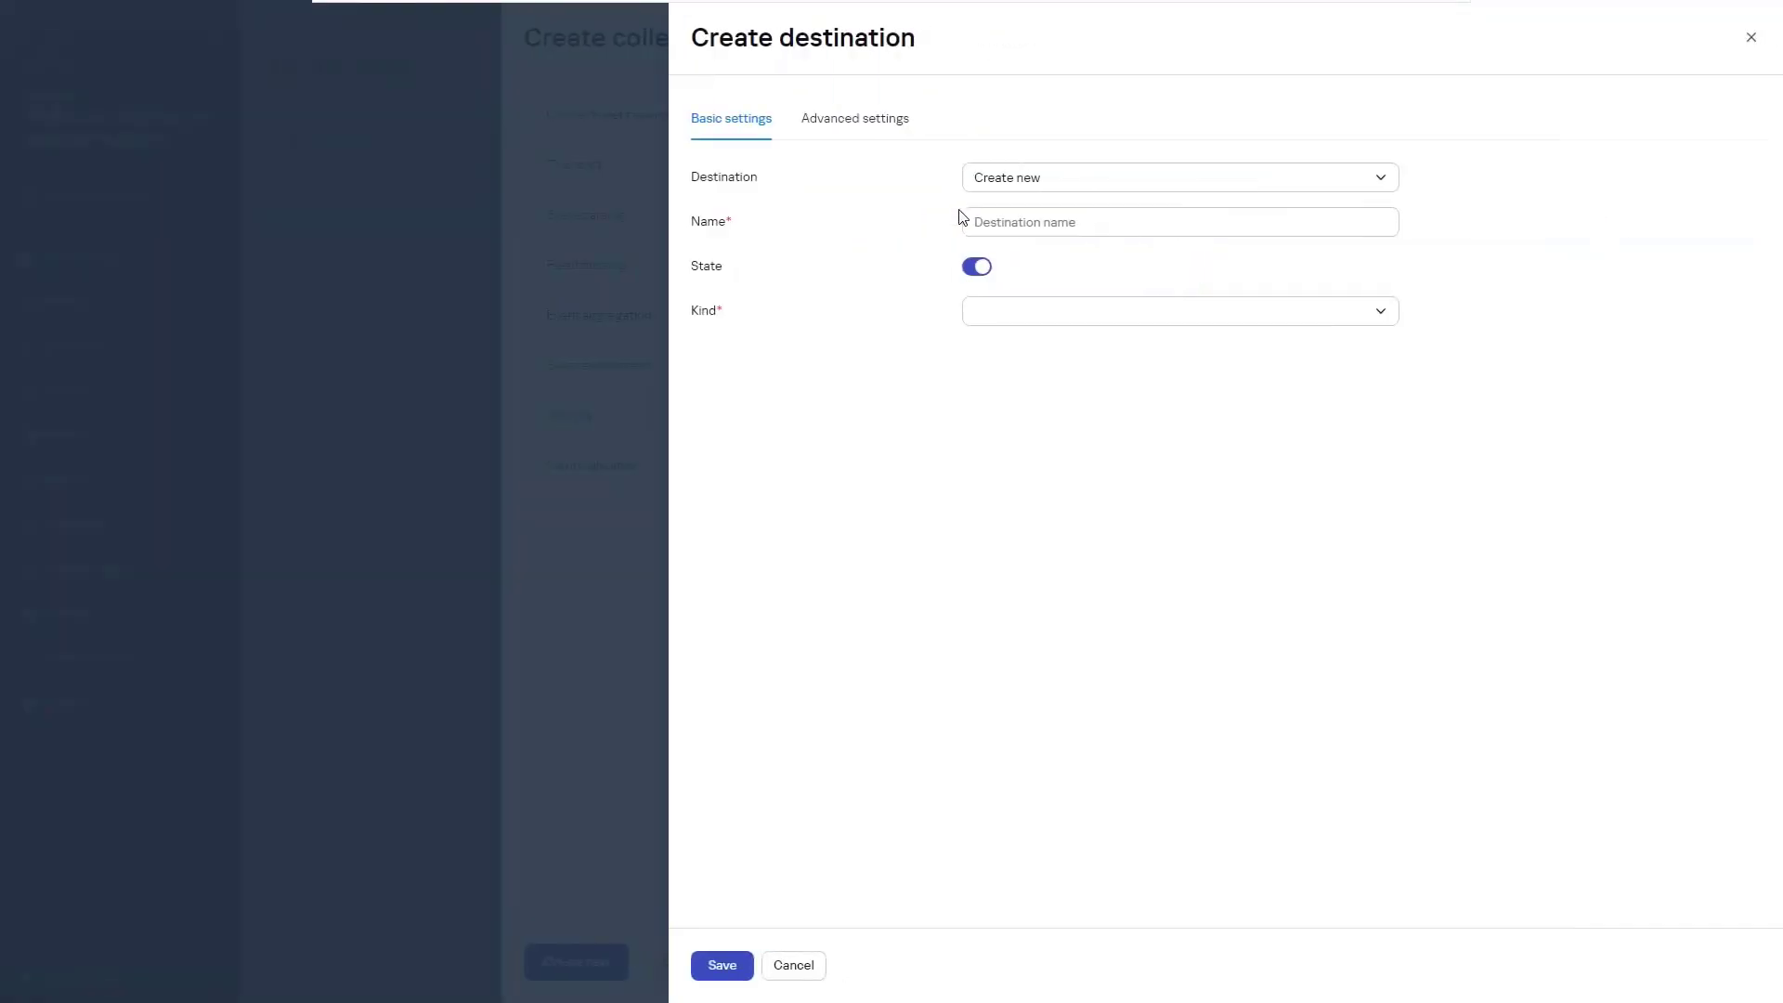
{"action": "left_click", "coordinate": [1007, 185]}
{"action": "left_click", "coordinate": [1003, 303]}
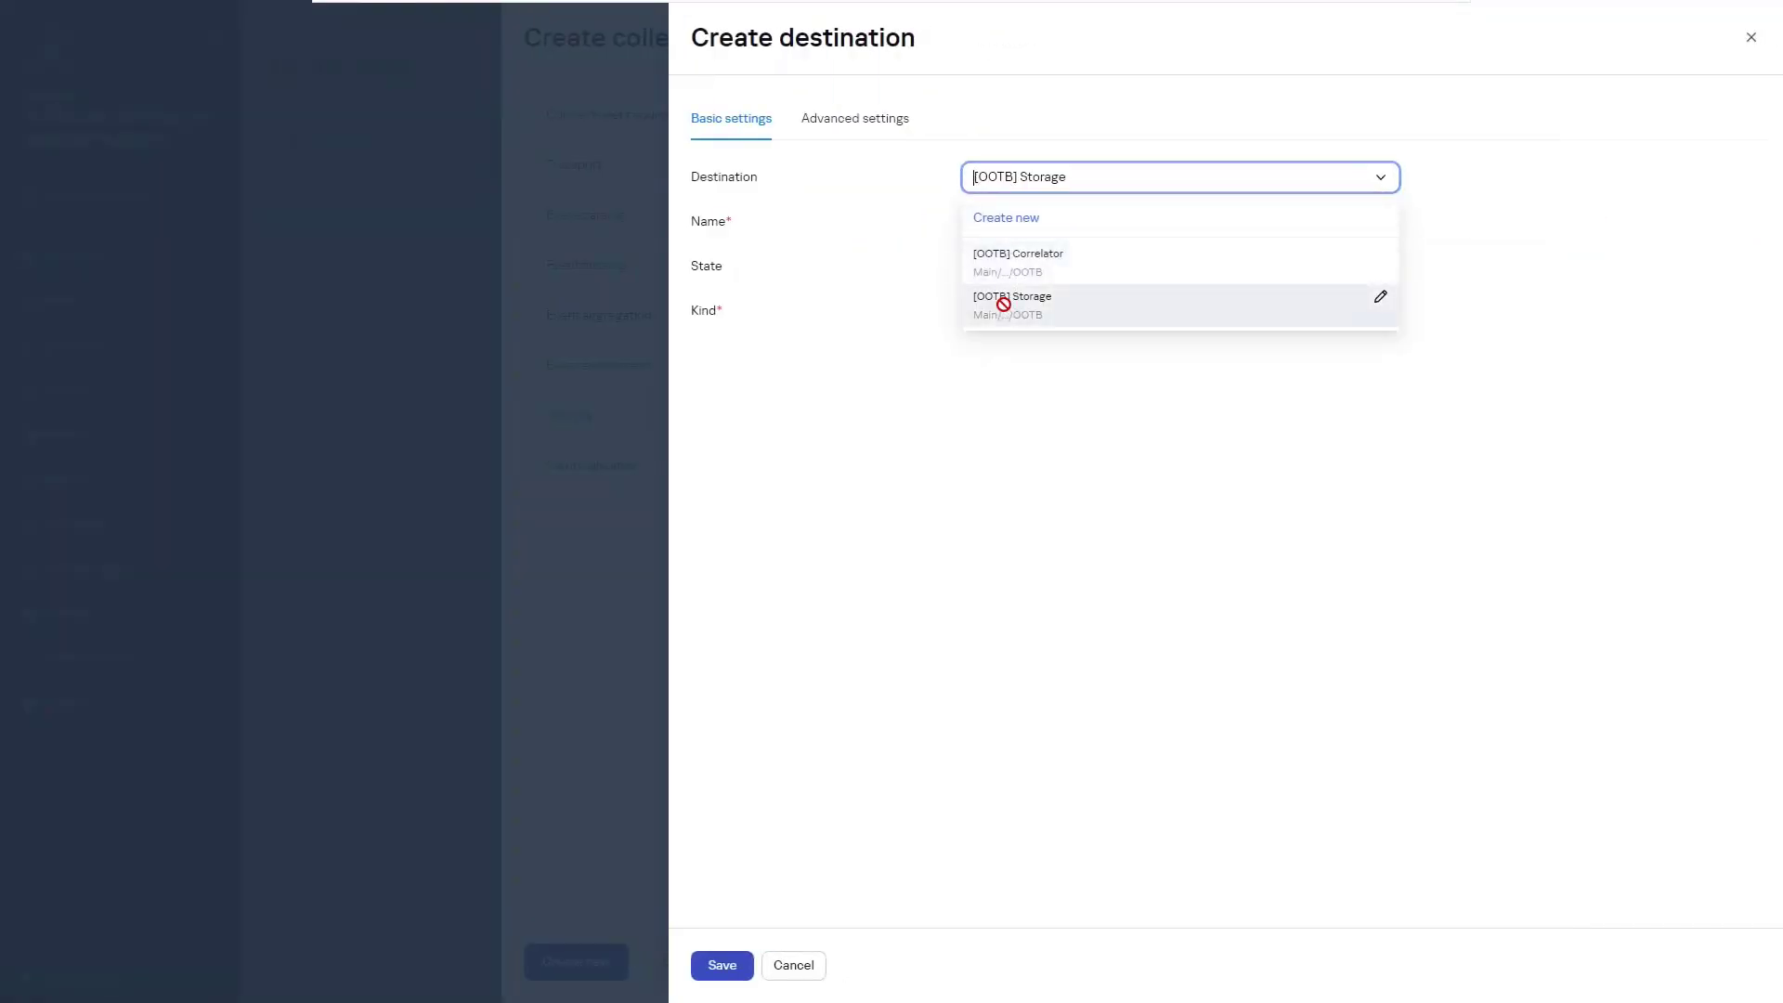
{"action": "left_click", "coordinate": [721, 965]}
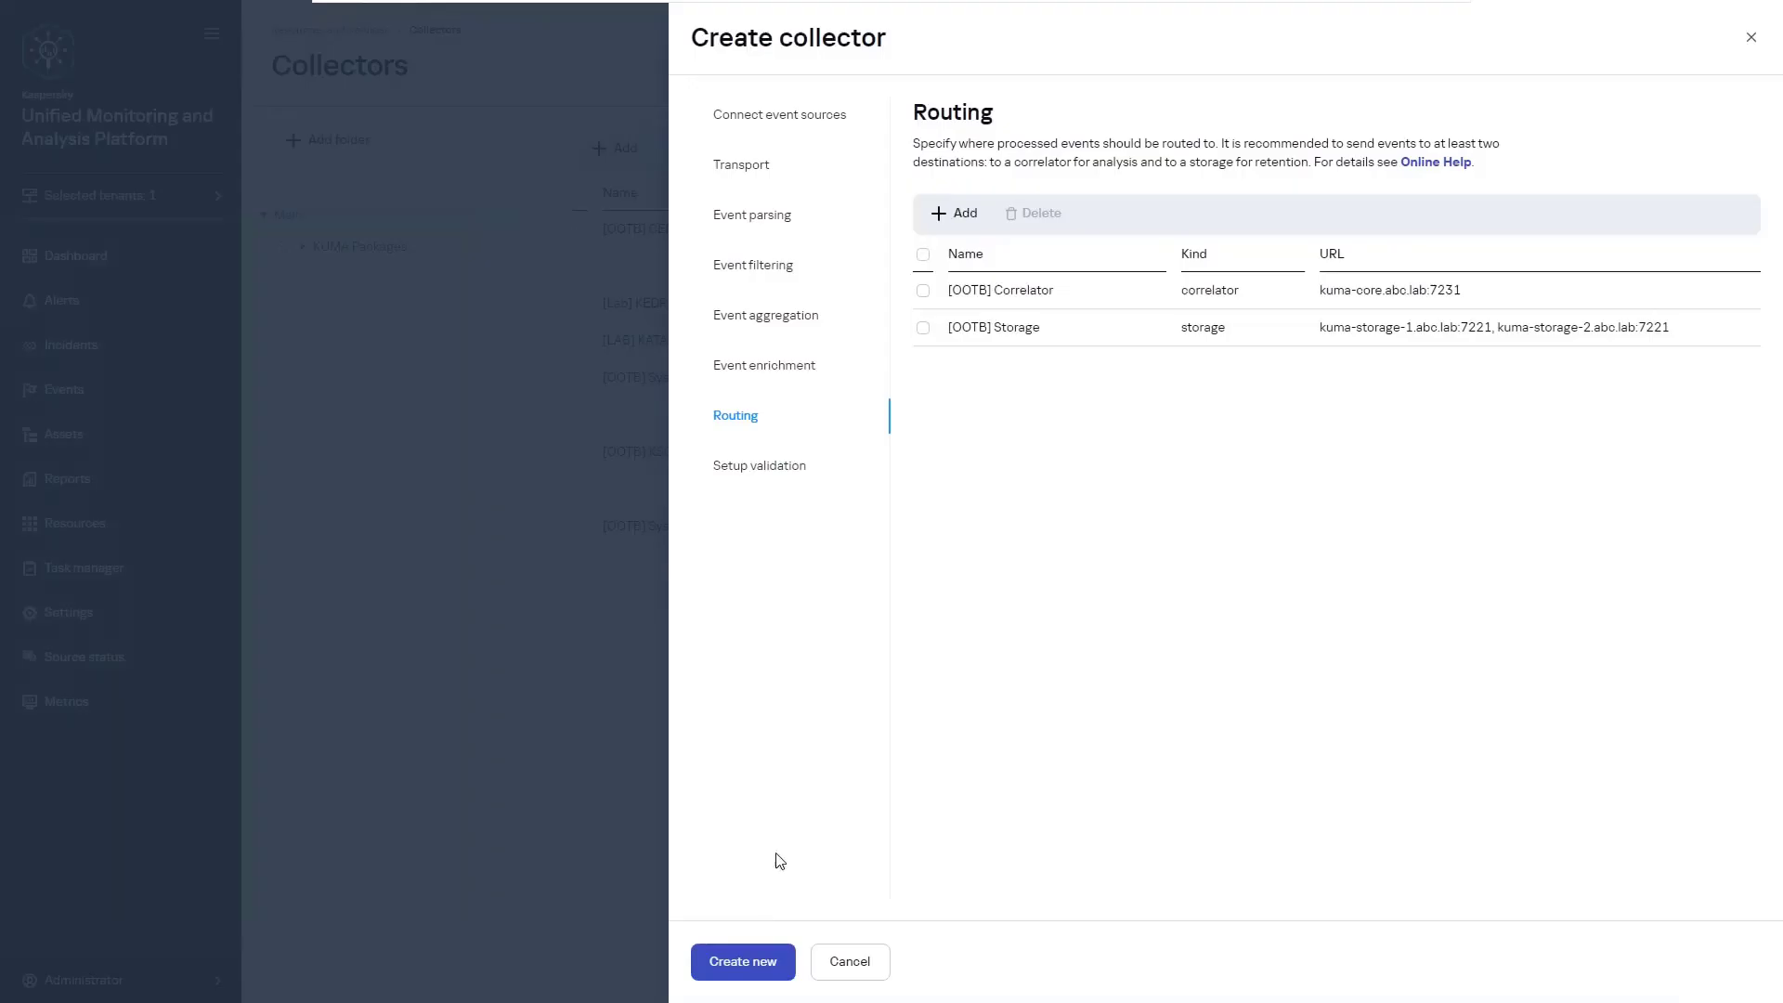
Step: Create the collector's service, copy its install command, and save the collector
{"action": "left_click", "coordinate": [789, 469]}
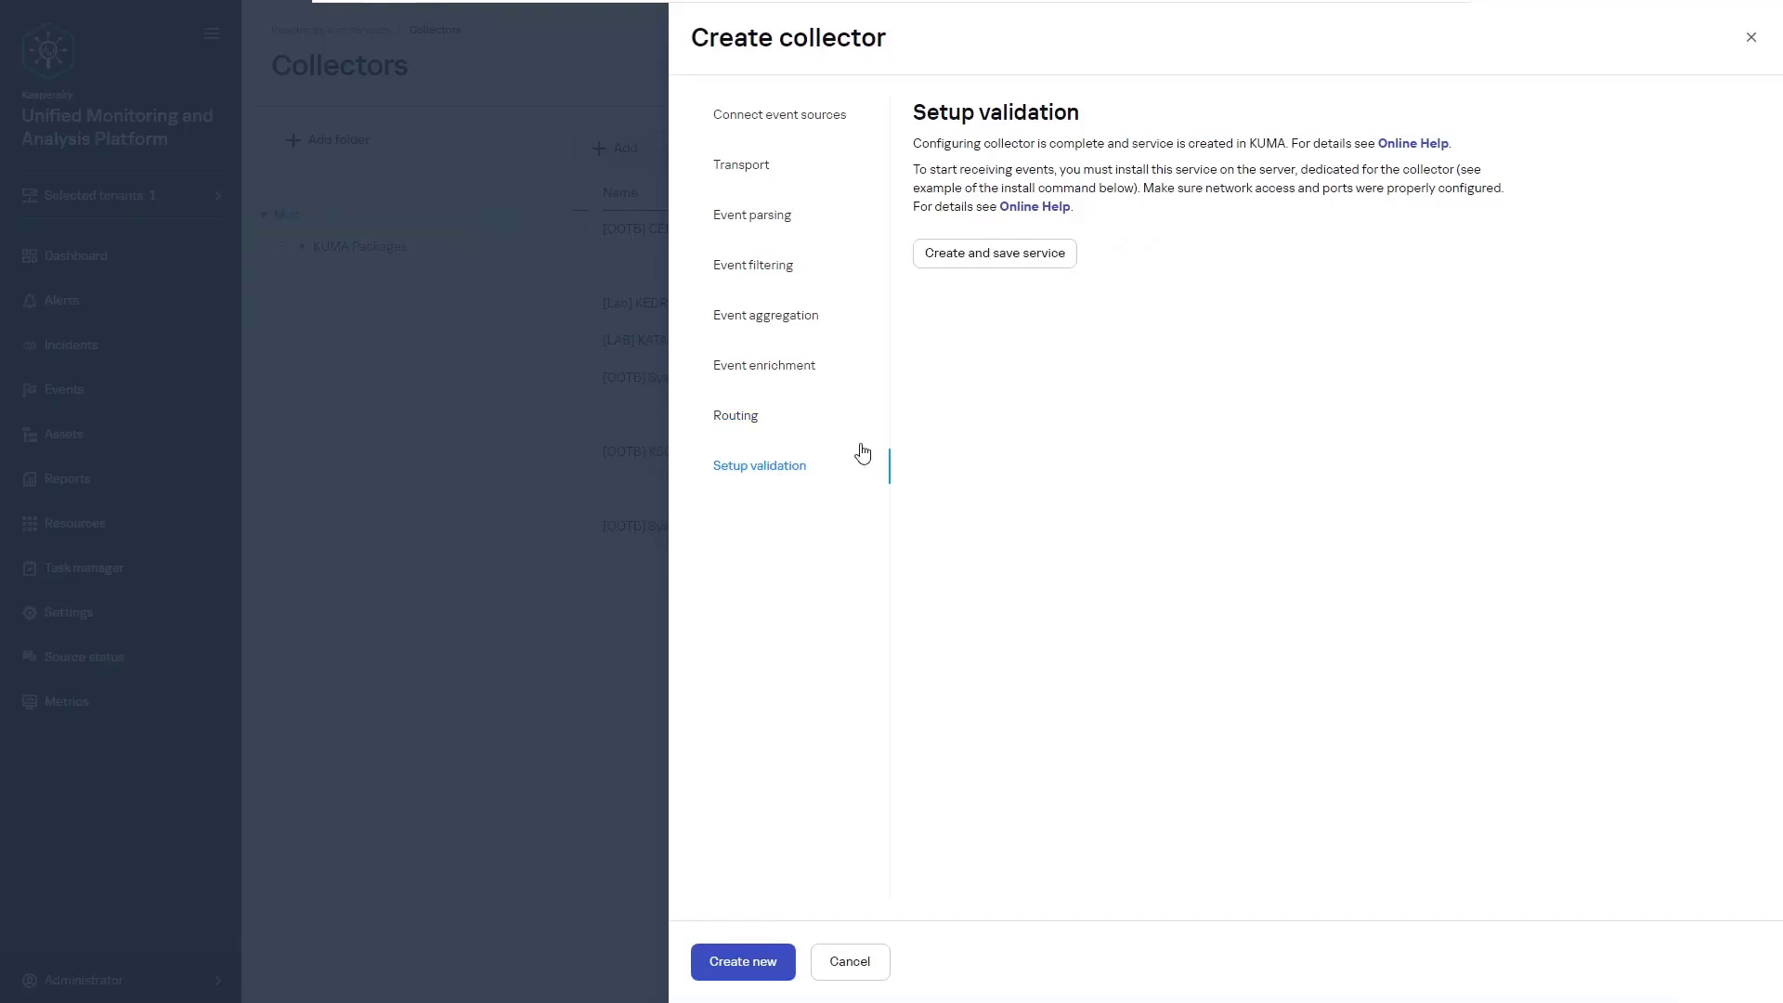
{"action": "left_click", "coordinate": [976, 268]}
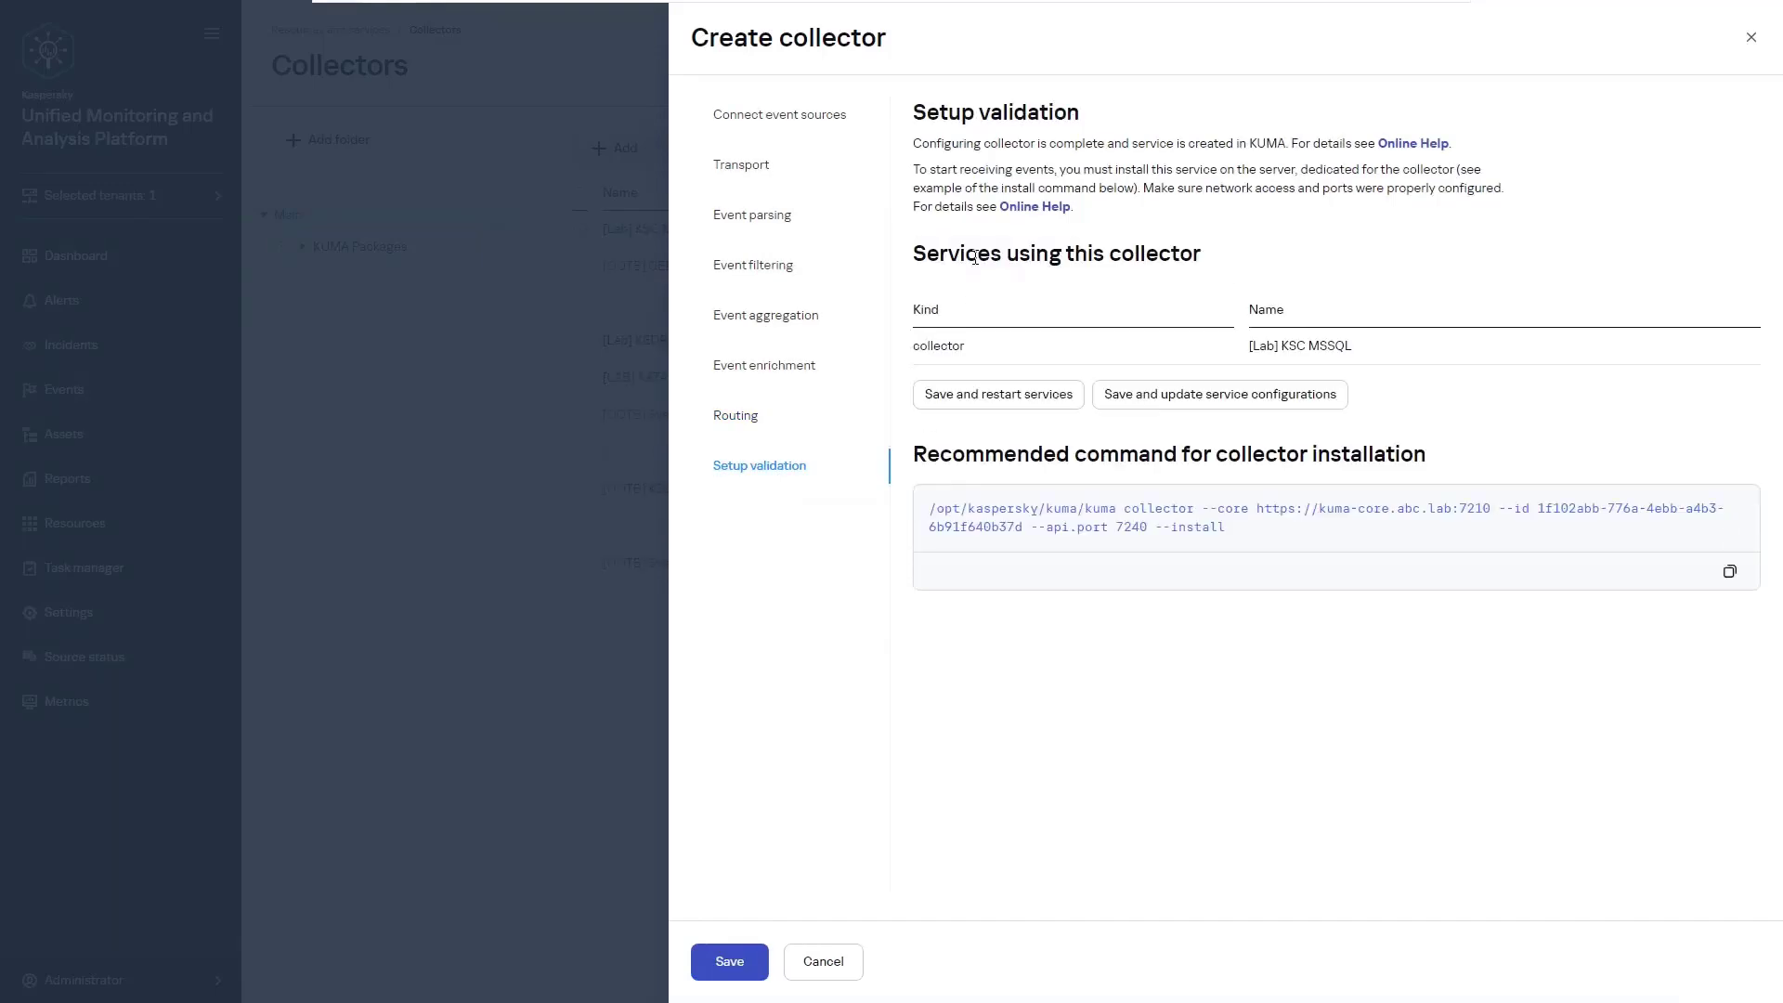
{"action": "left_click", "coordinate": [1729, 572]}
{"action": "left_click", "coordinate": [731, 962]}
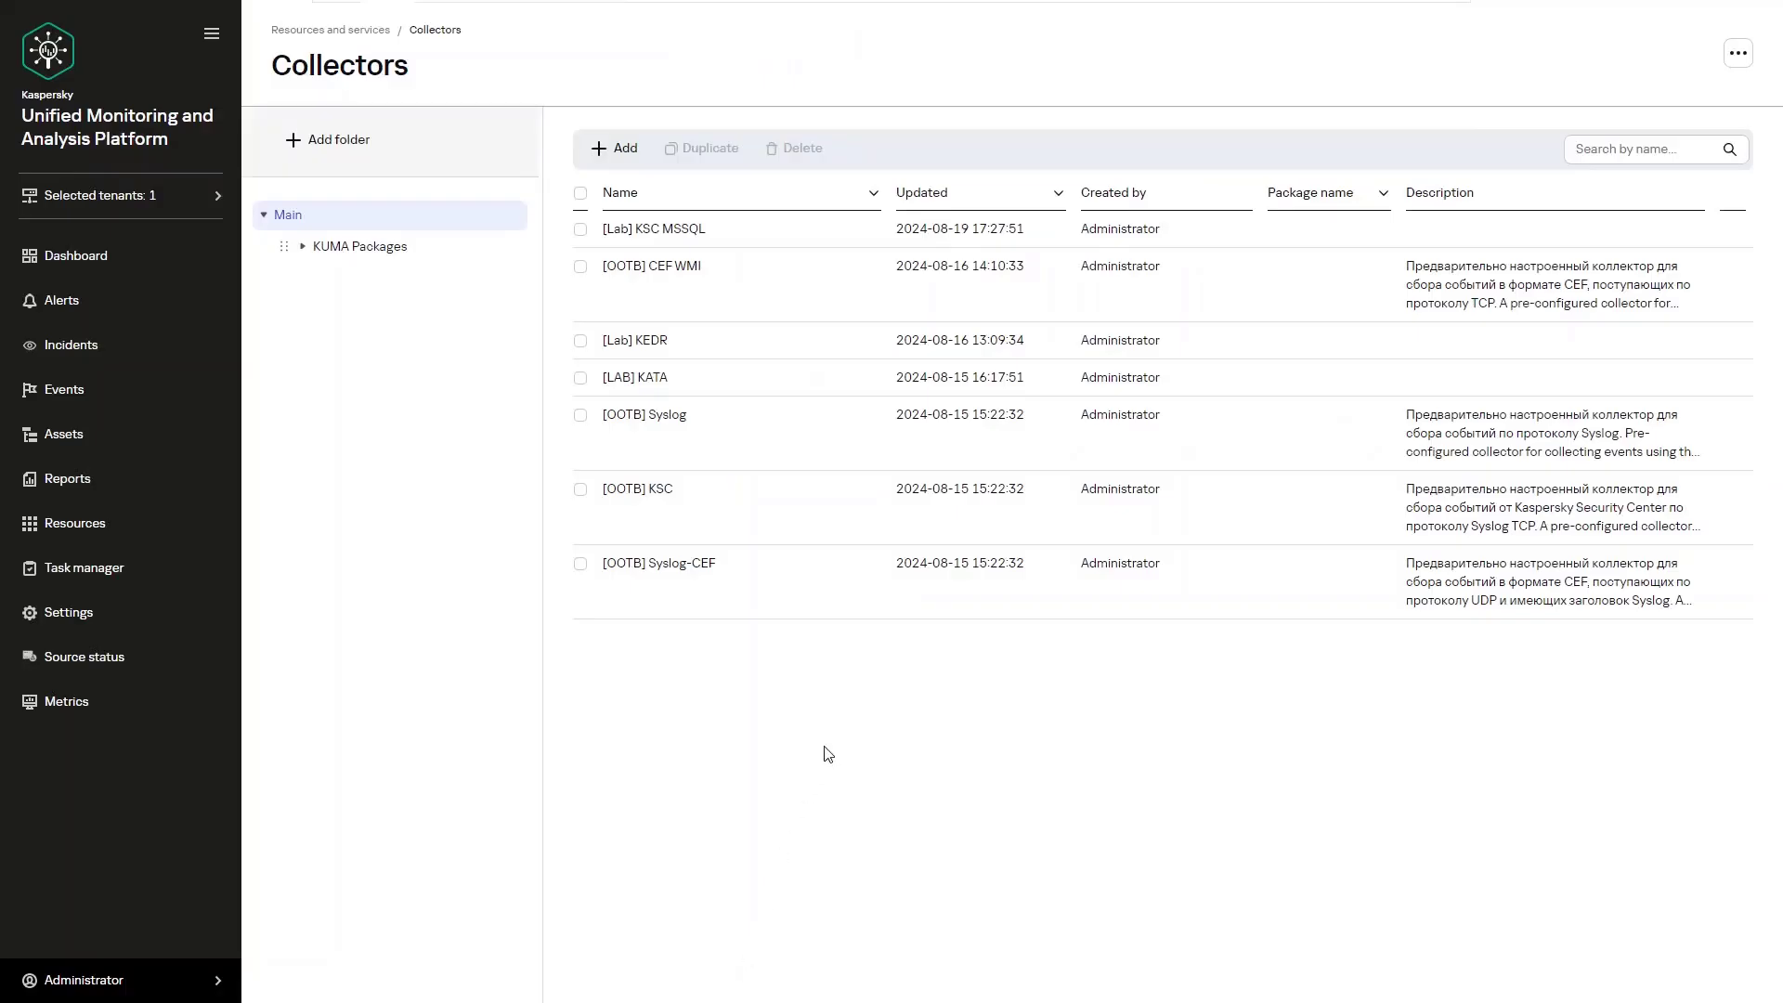
{"action": "key", "text": "F11"}
Step: In PuTTY, run the copied kuma collector install command with sudo, supplying the account password
{"action": "left_click", "coordinate": [429, 982]}
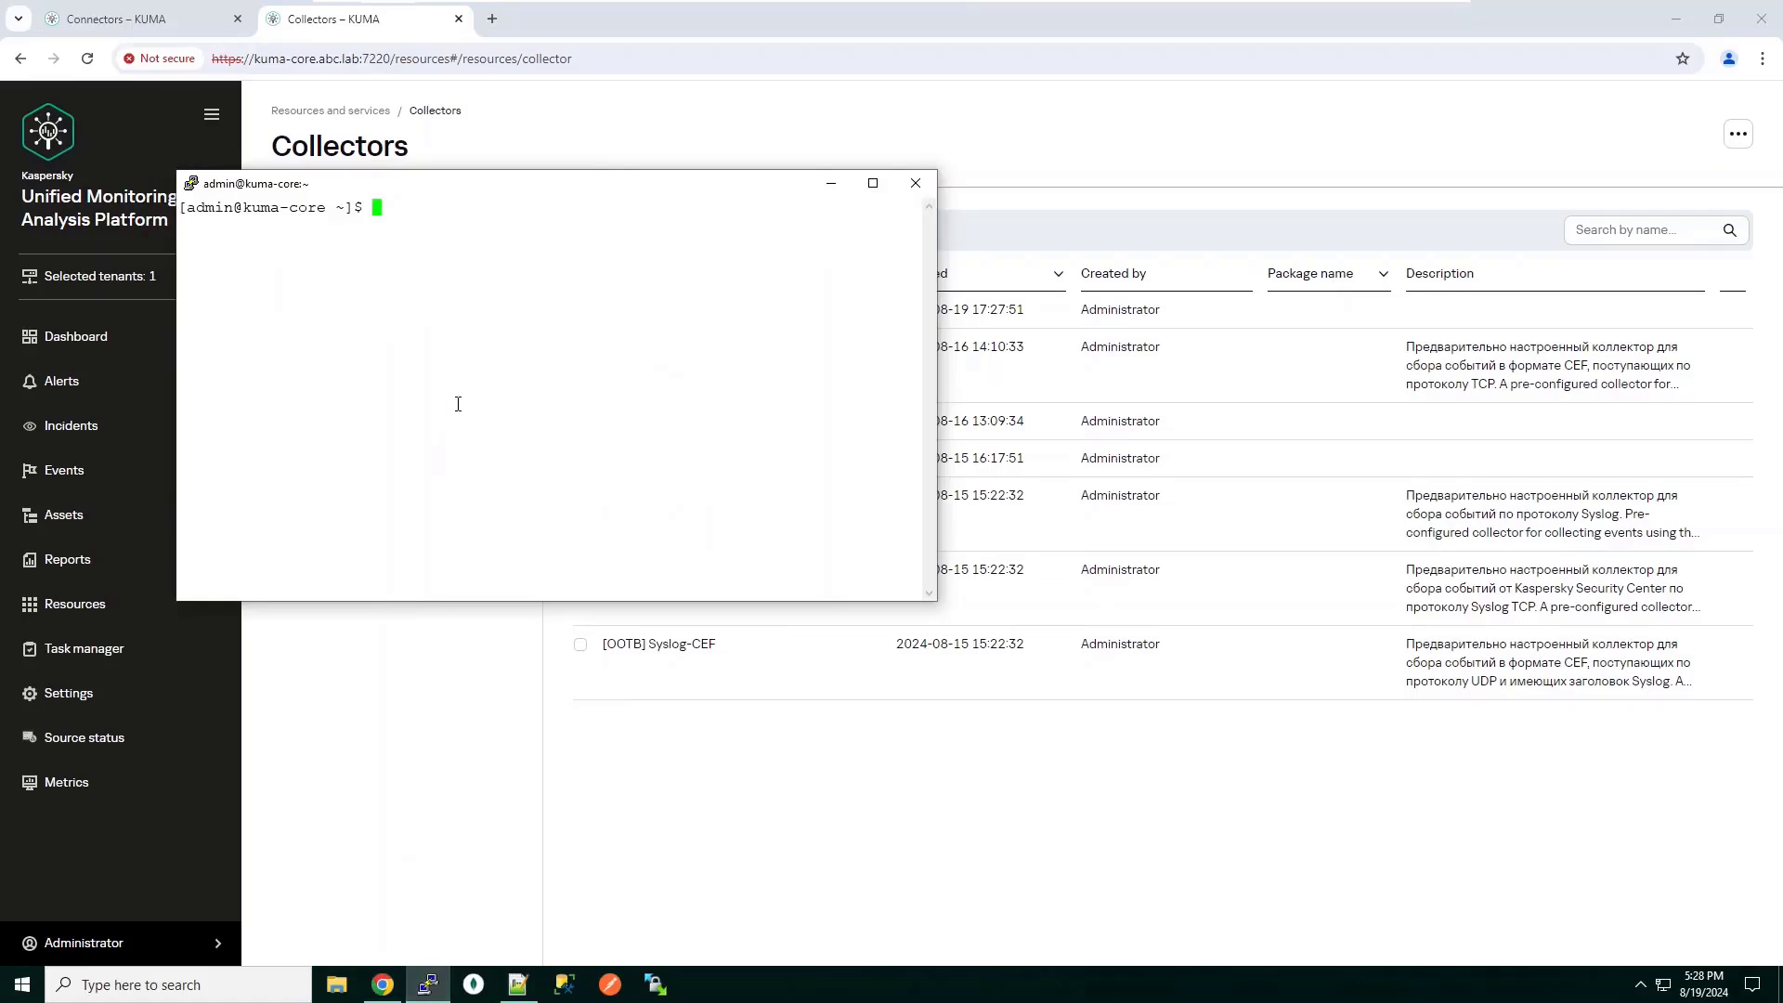
{"action": "type", "text": "sudo"}
{"action": "right_click", "coordinate": [458, 404]}
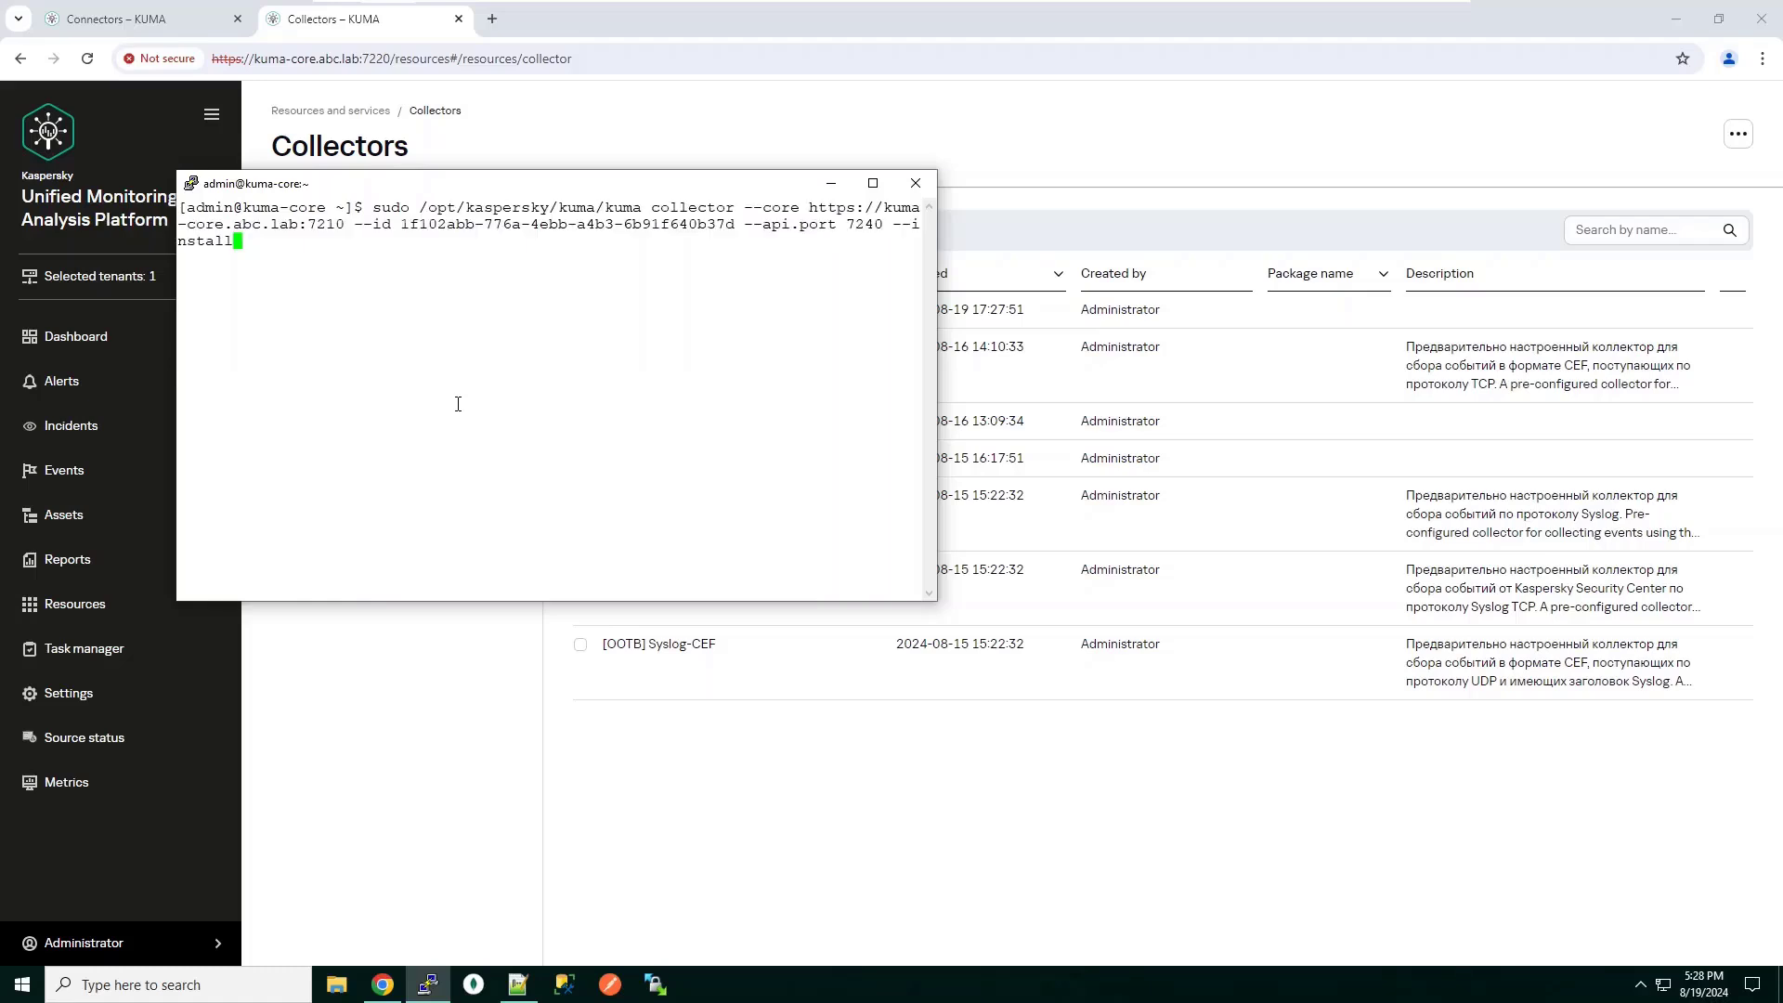
{"action": "key", "text": "Return"}
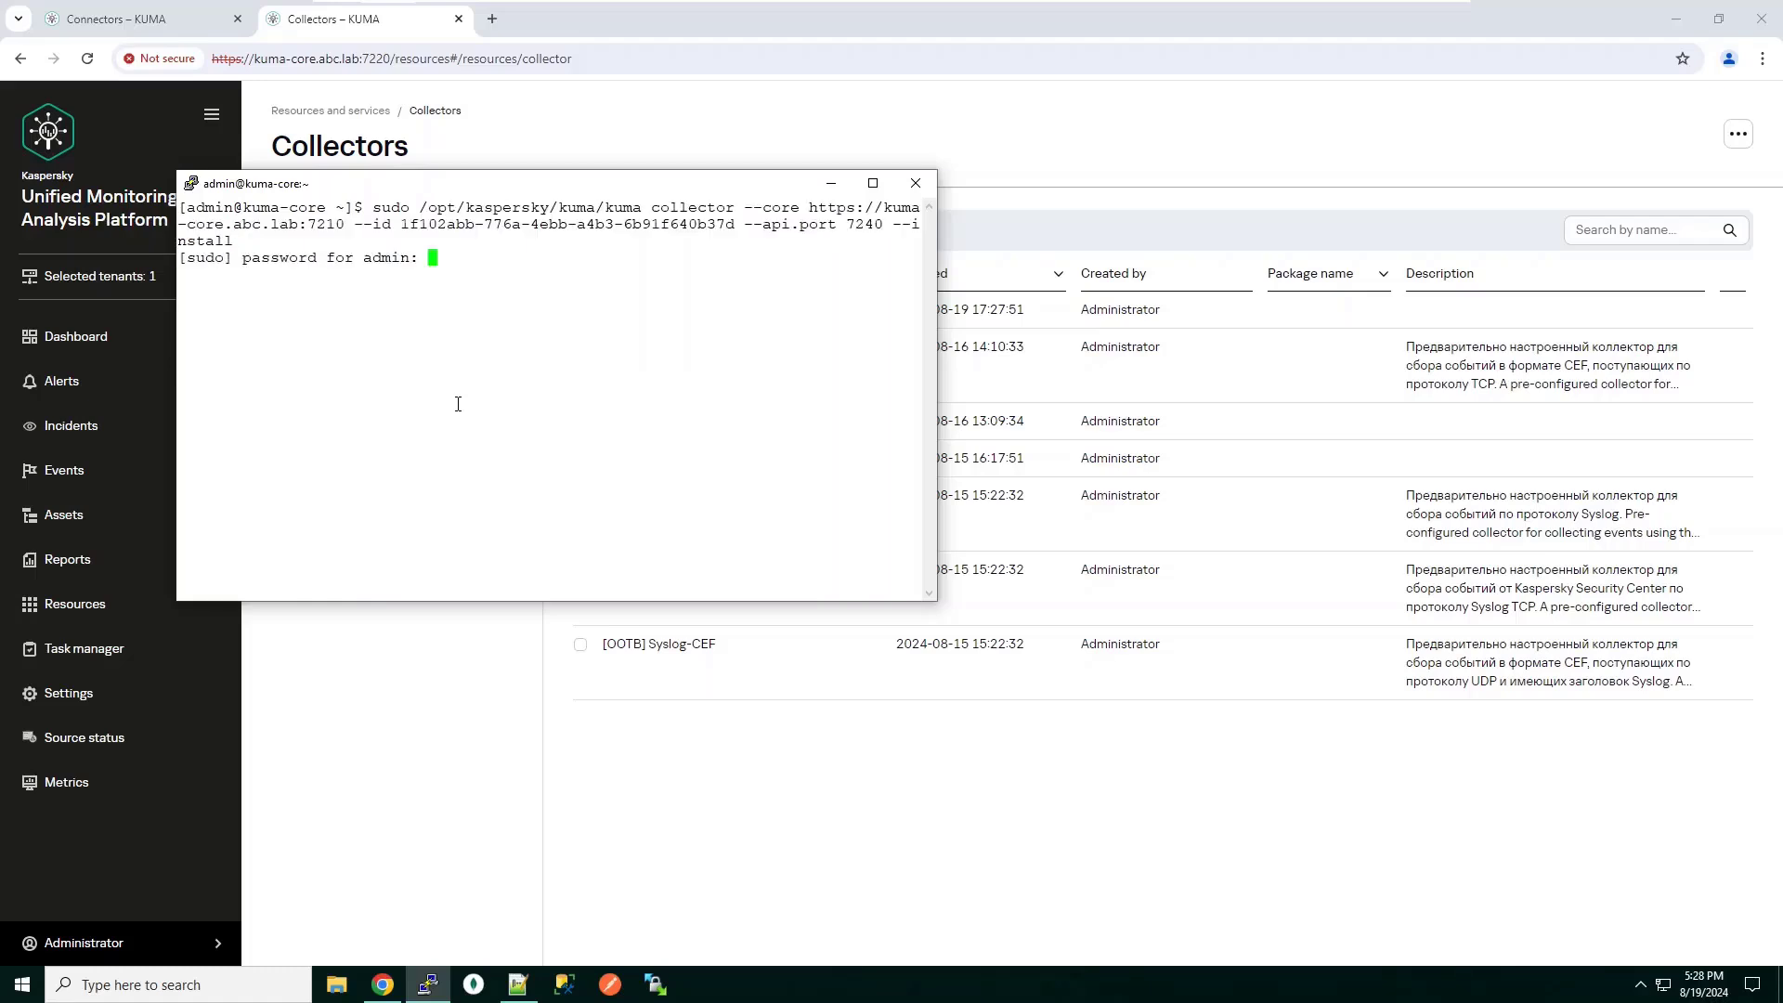
{"action": "key", "text": "Return"}
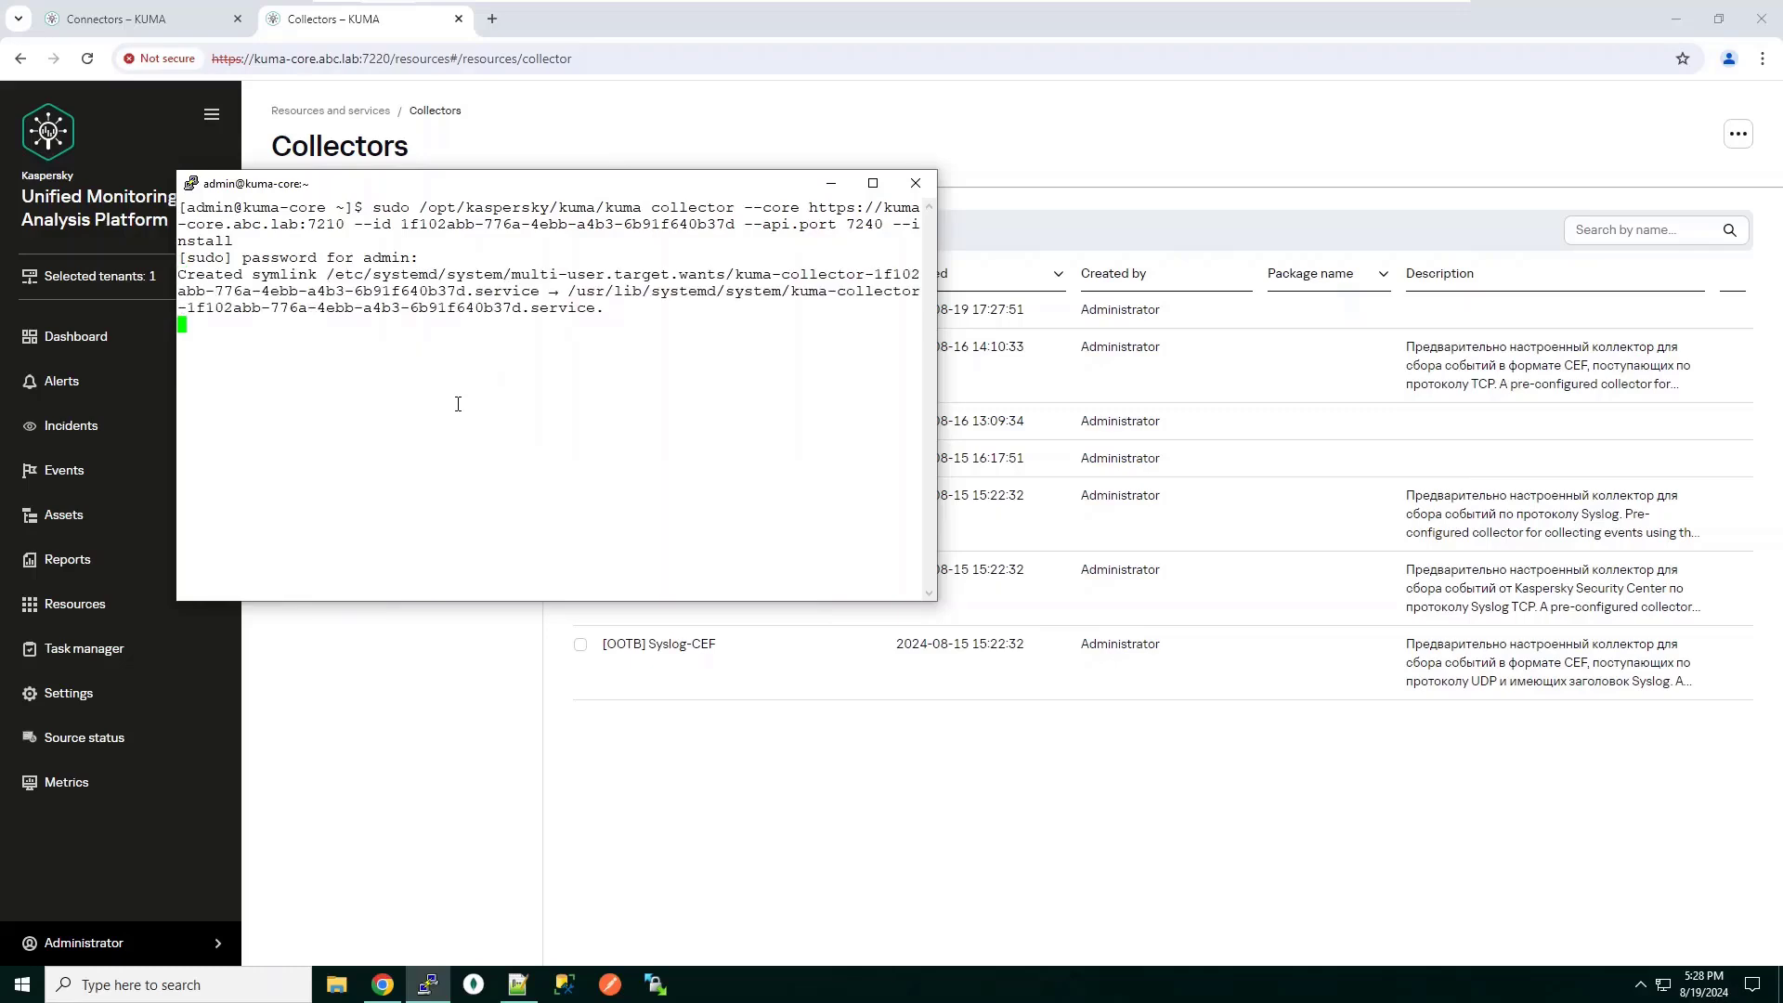
{"action": "left_click", "coordinate": [830, 183]}
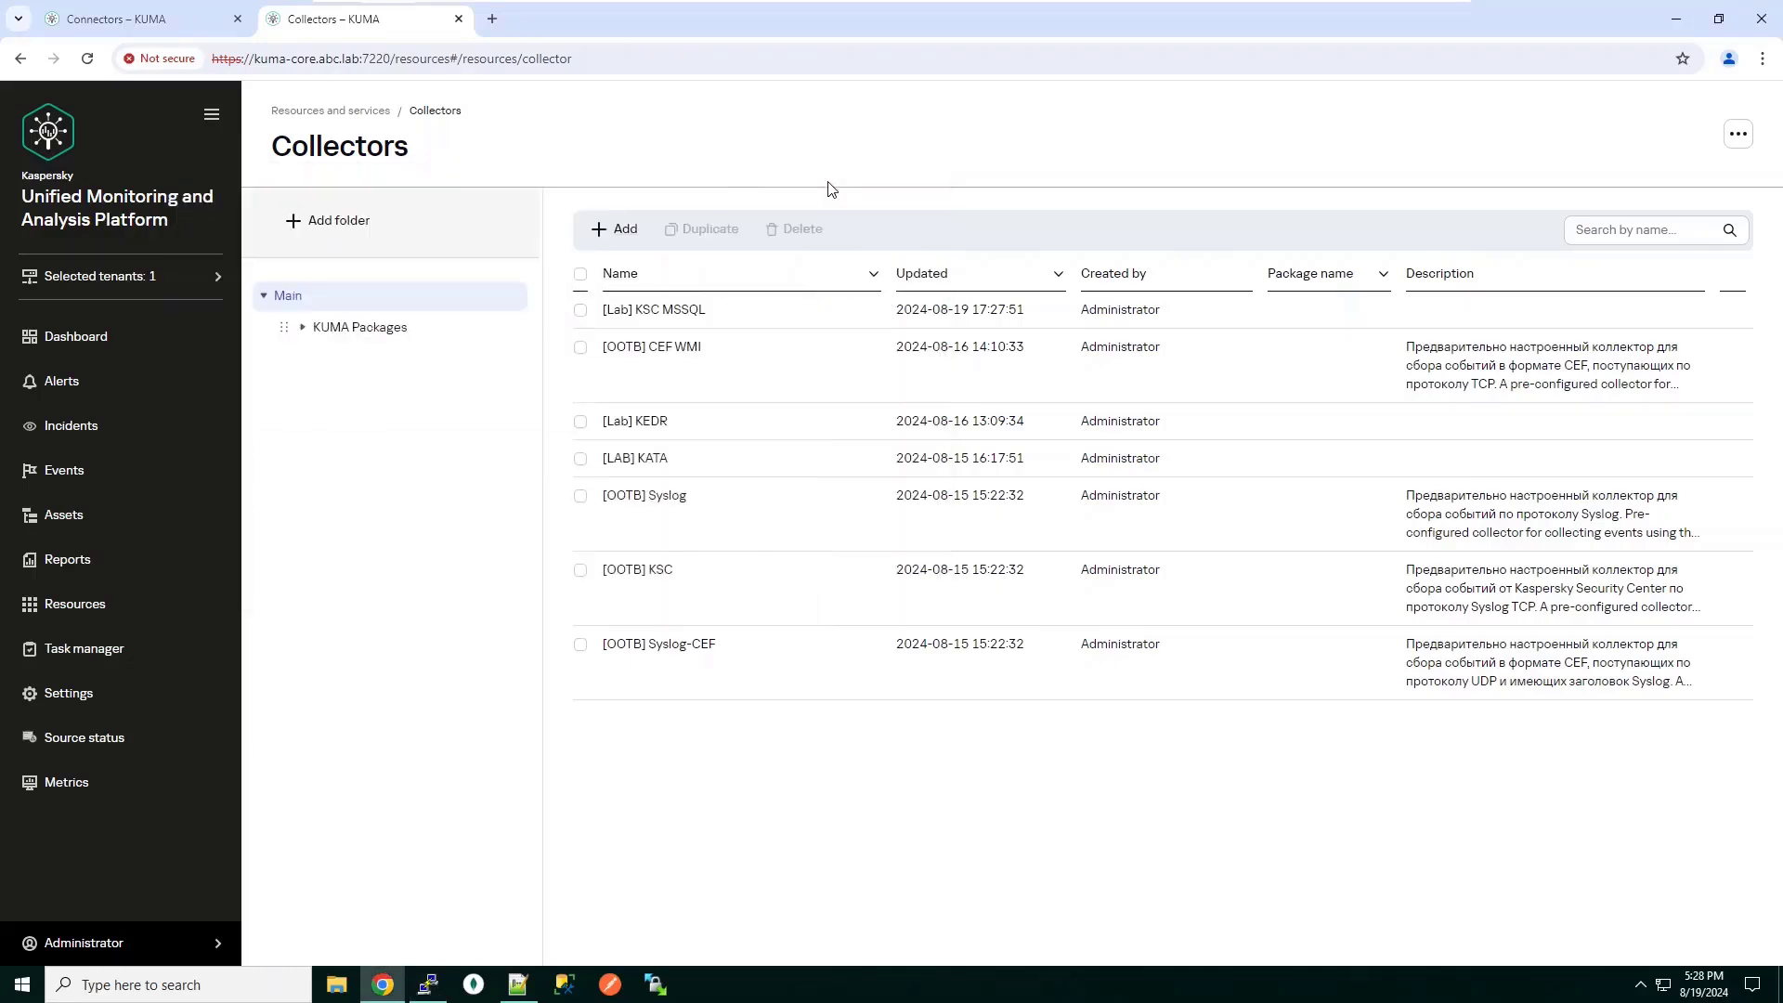
Step: Refresh Active services until the [Lab] KSC MSSQL collector shows On, then view its events
{"action": "left_click", "coordinate": [93, 605]}
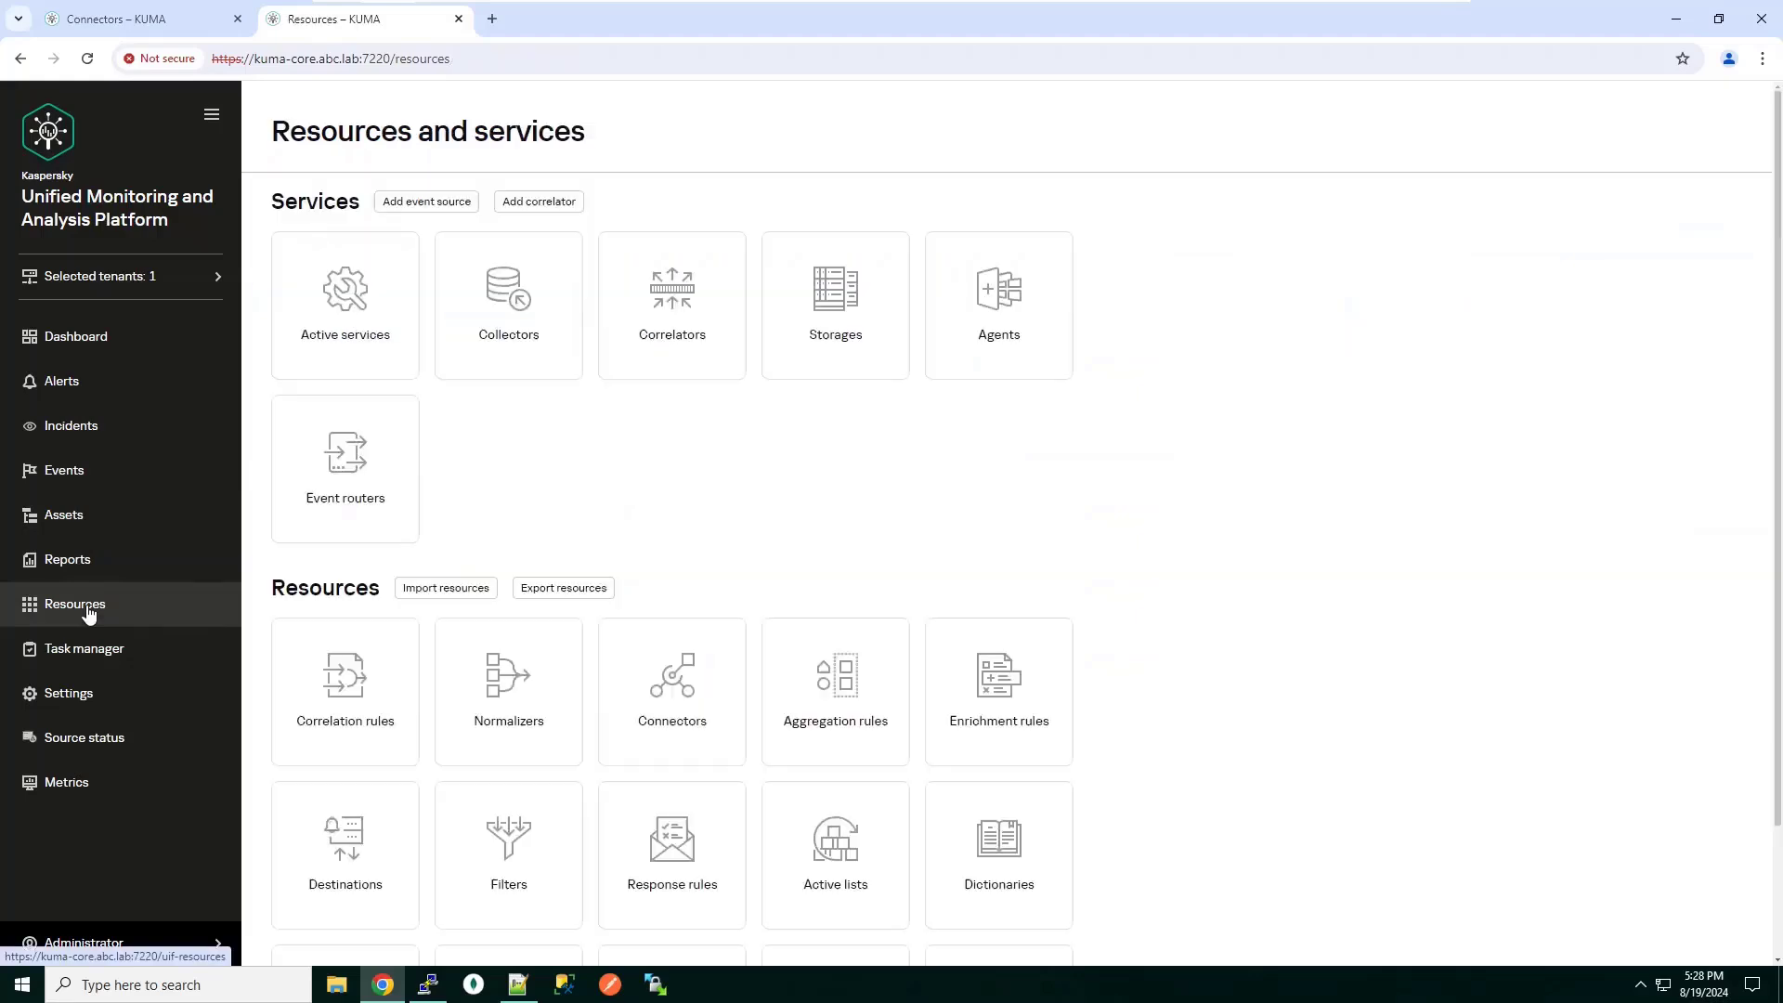
{"action": "left_click", "coordinate": [356, 261]}
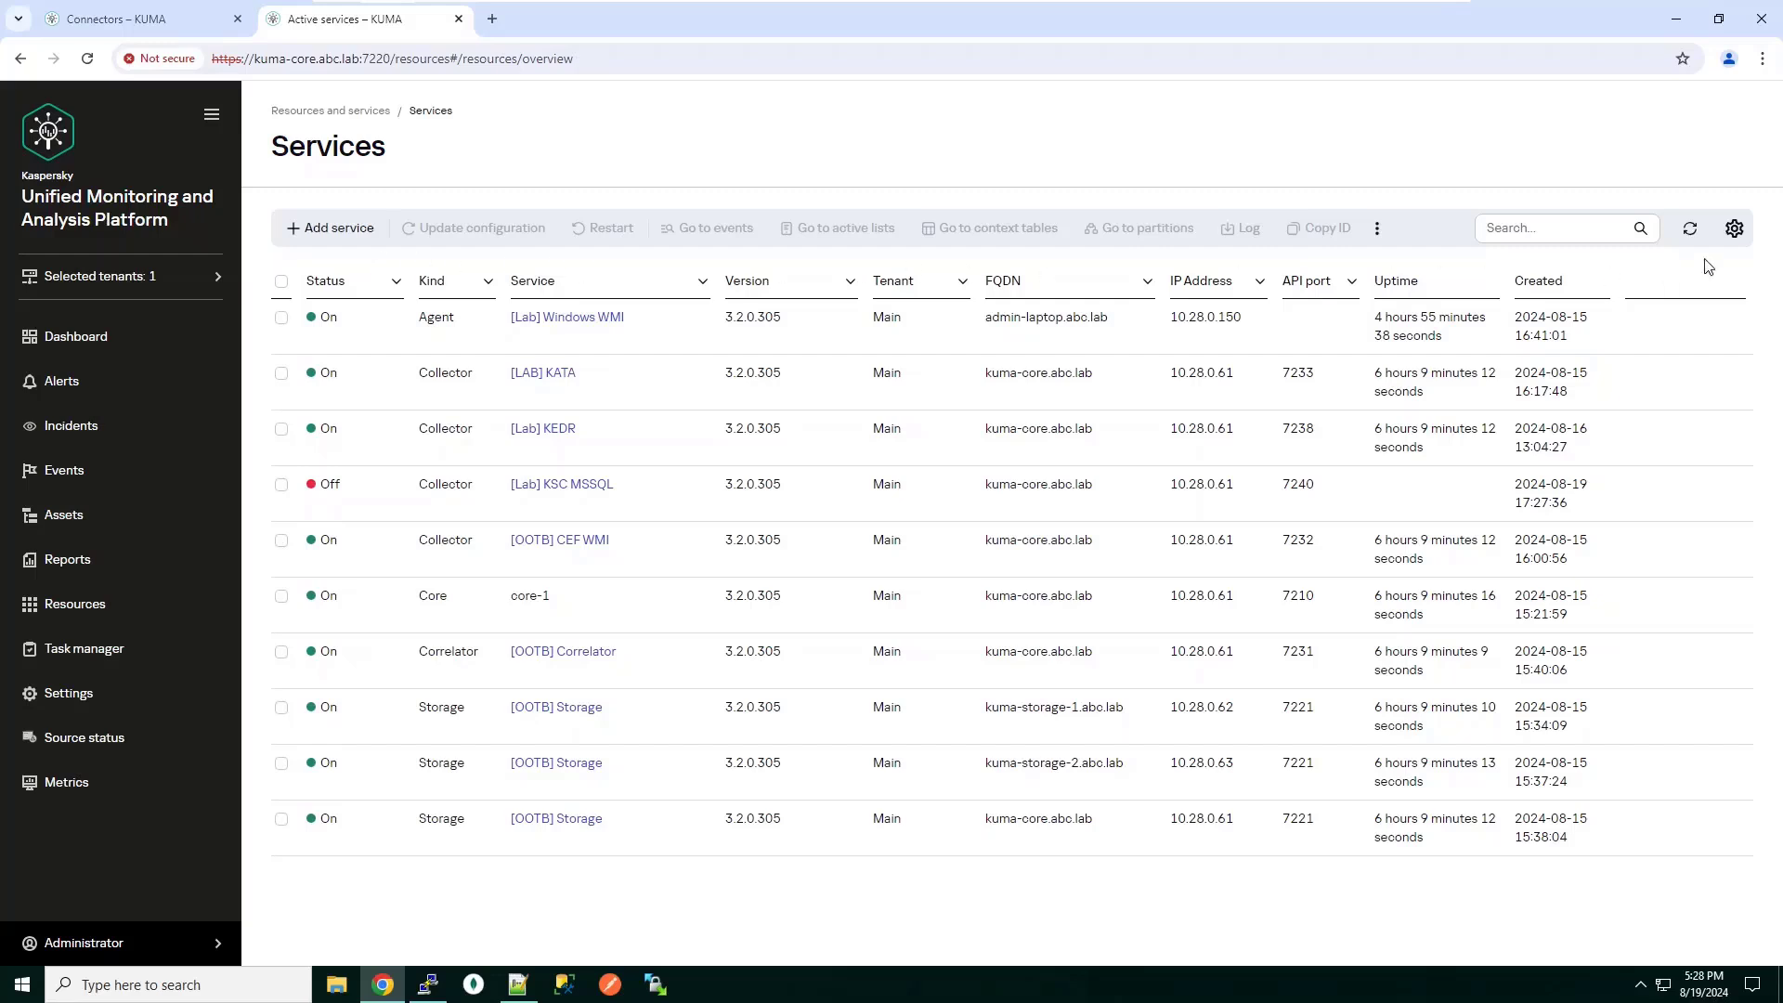
{"action": "left_click", "coordinate": [1691, 232]}
{"action": "left_click", "coordinate": [1691, 232]}
{"action": "left_click", "coordinate": [1694, 235]}
{"action": "left_click", "coordinate": [282, 485]}
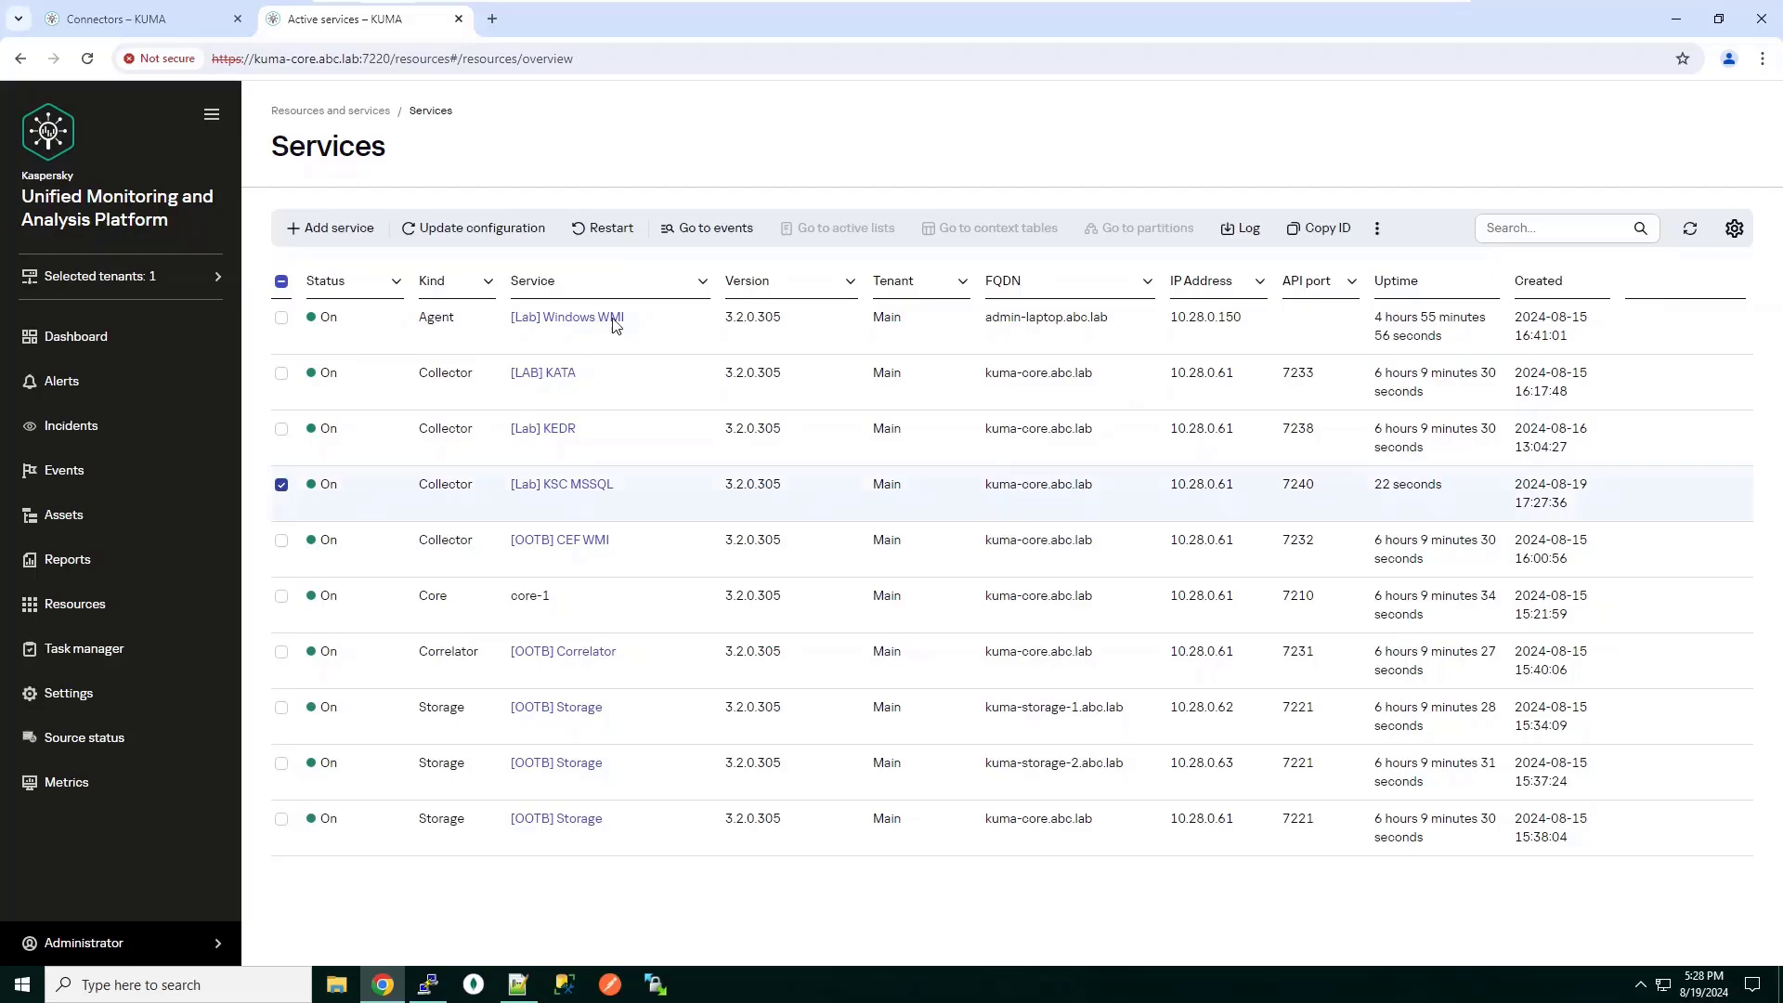
{"action": "left_click", "coordinate": [662, 227]}
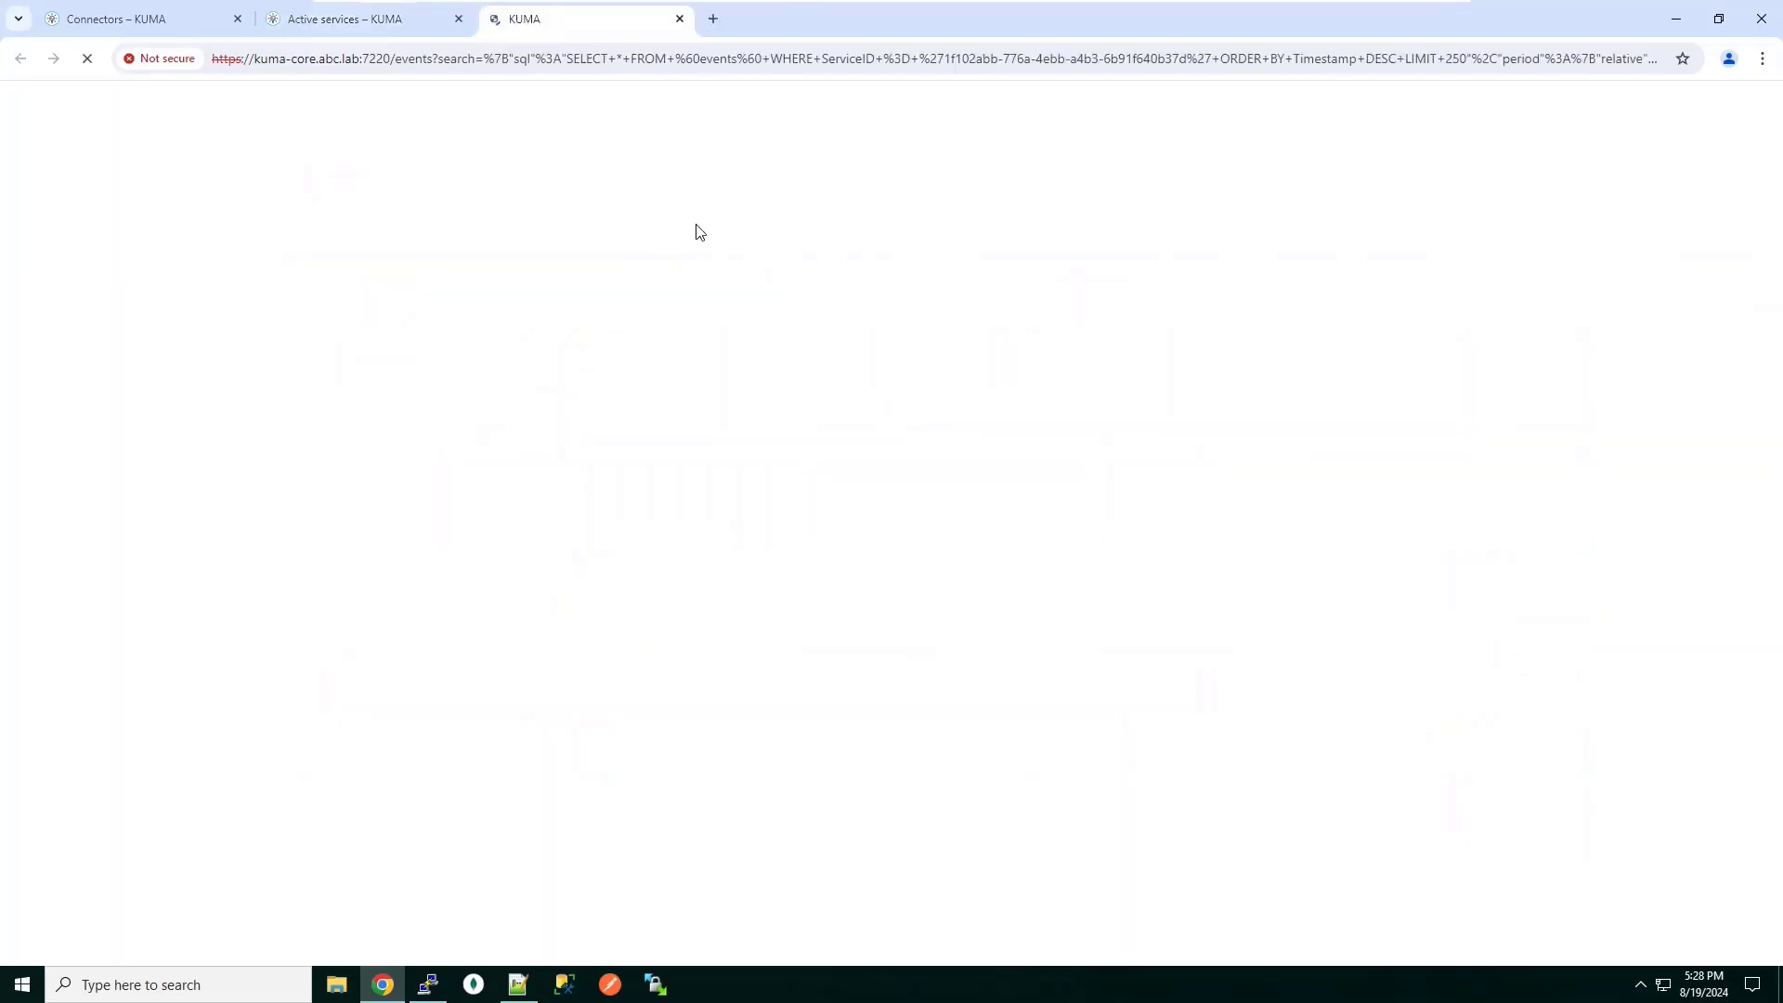